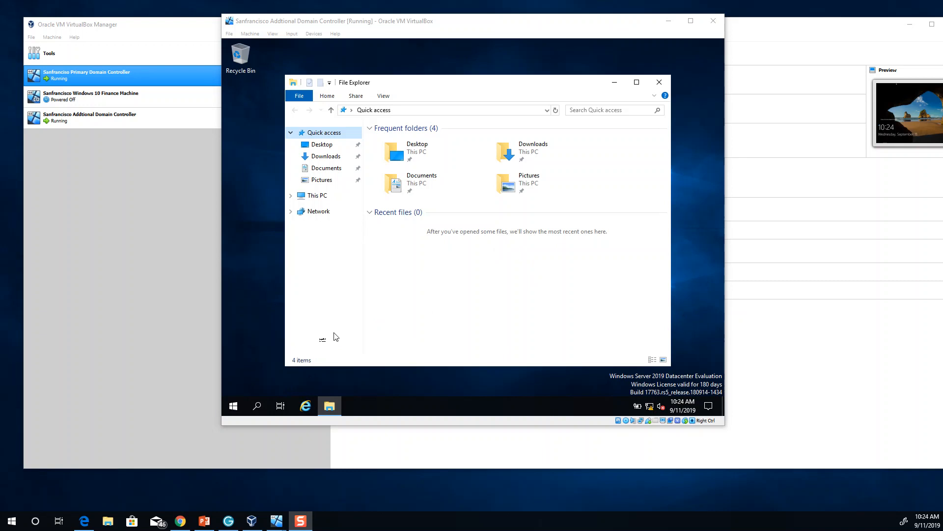
Launch Server Manager, close the Windows Admin Center popup, and acknowledge the inventory collection message
{"action": "left_click", "coordinate": [236, 407]}
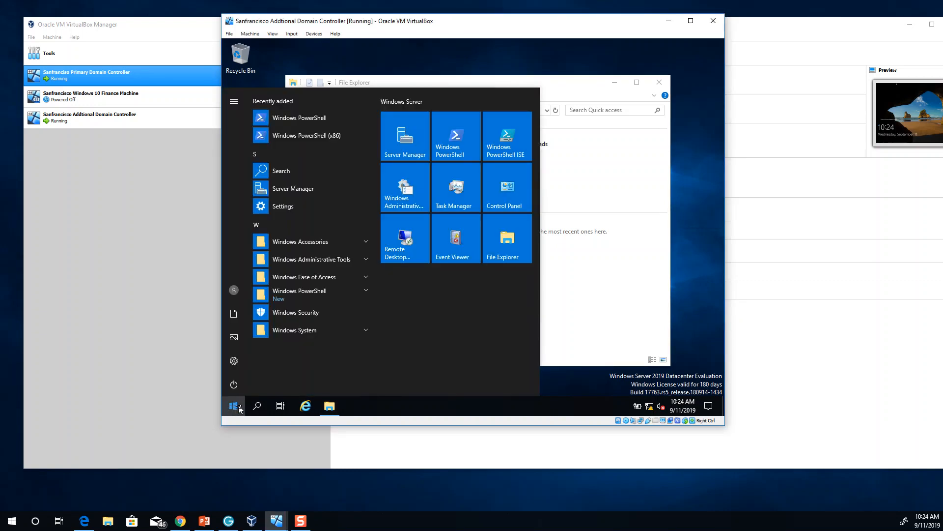
{"action": "left_click", "coordinate": [414, 139]}
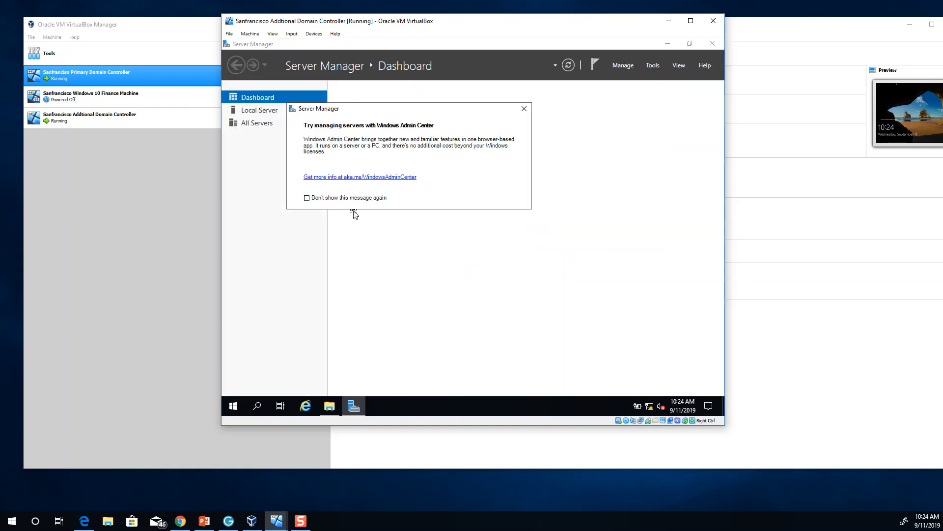
{"action": "left_click", "coordinate": [525, 108]}
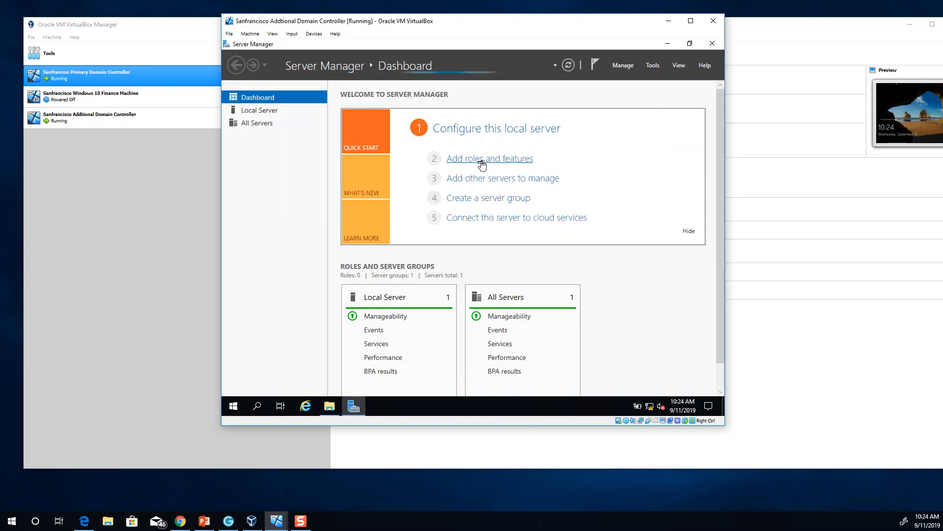
{"action": "left_click", "coordinate": [481, 160]}
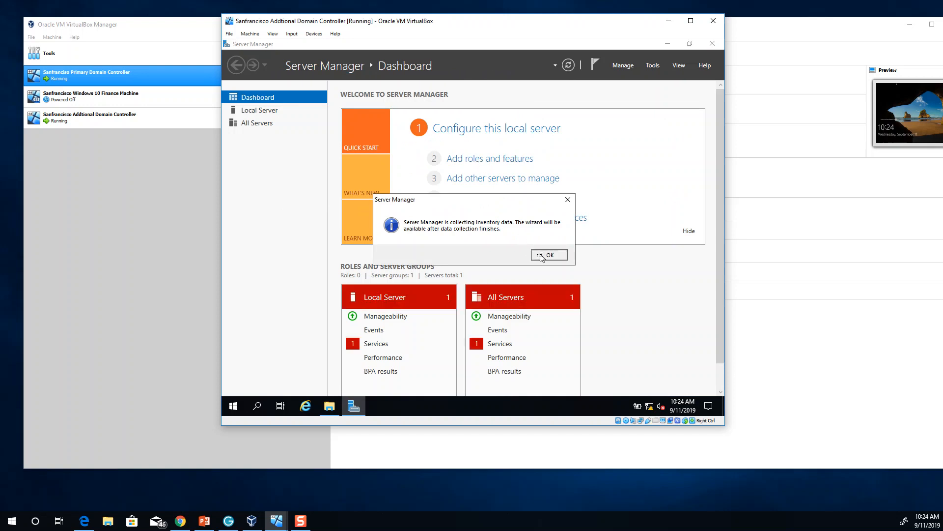
{"action": "left_click", "coordinate": [541, 256]}
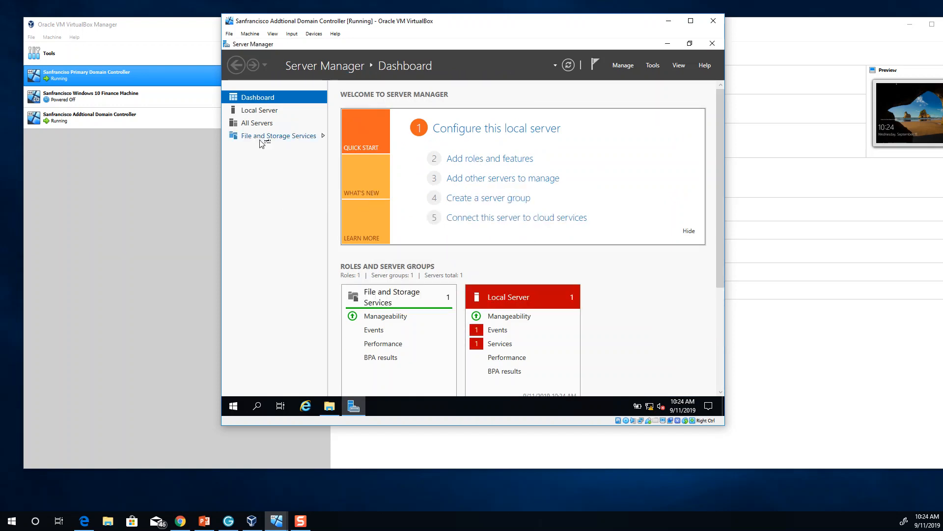
Start the Add Roles and Features wizard with the default installation type and KTSFODC02 as destination
{"action": "left_click", "coordinate": [465, 158]}
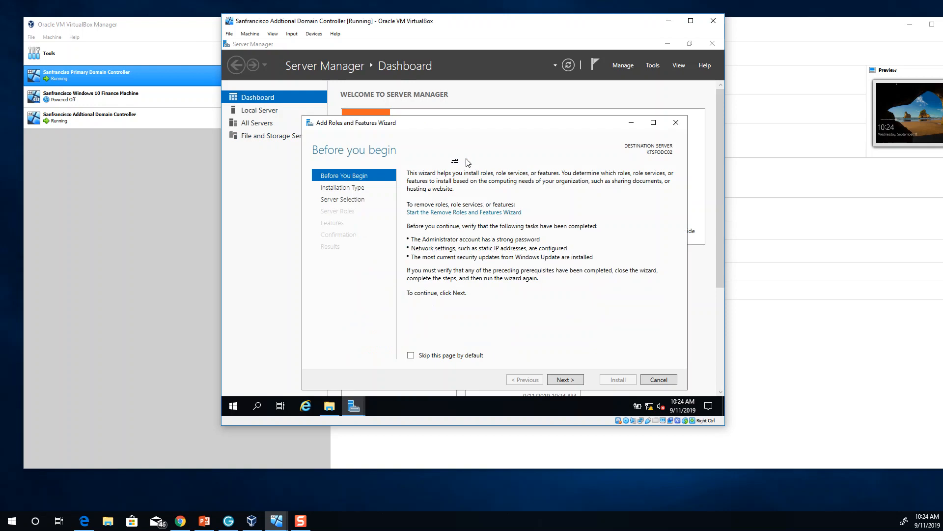
{"action": "left_click_drag", "start_coordinate": [448, 127], "coordinate": [404, 72]}
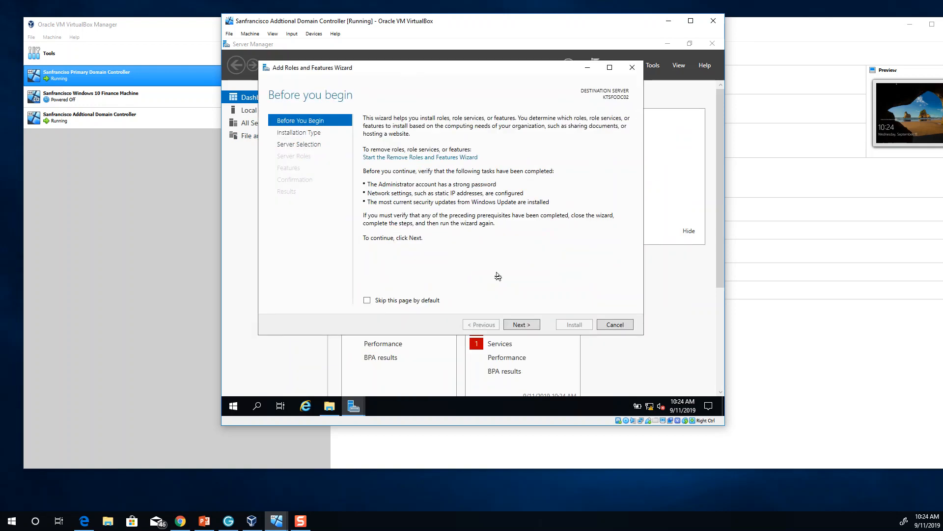
{"action": "left_click", "coordinate": [521, 326]}
{"action": "left_click", "coordinate": [522, 324]}
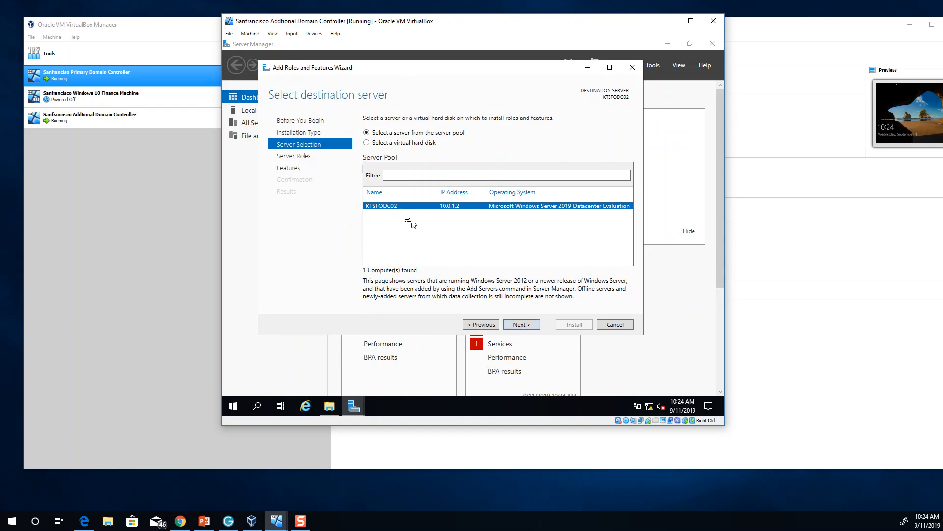
{"action": "left_click", "coordinate": [520, 325]}
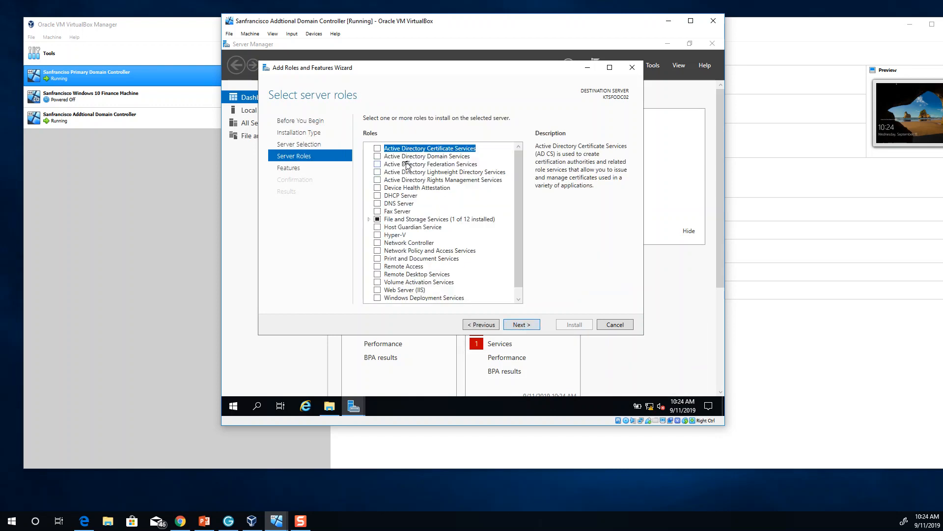
Select Active Directory Domain Services with its required features and advance to Confirmation
{"action": "left_click", "coordinate": [378, 156]}
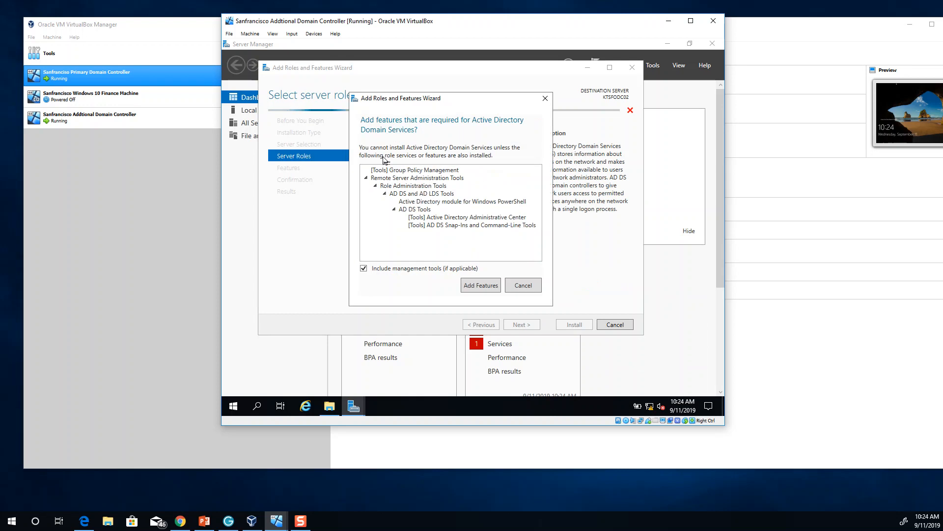
{"action": "left_click", "coordinate": [475, 289]}
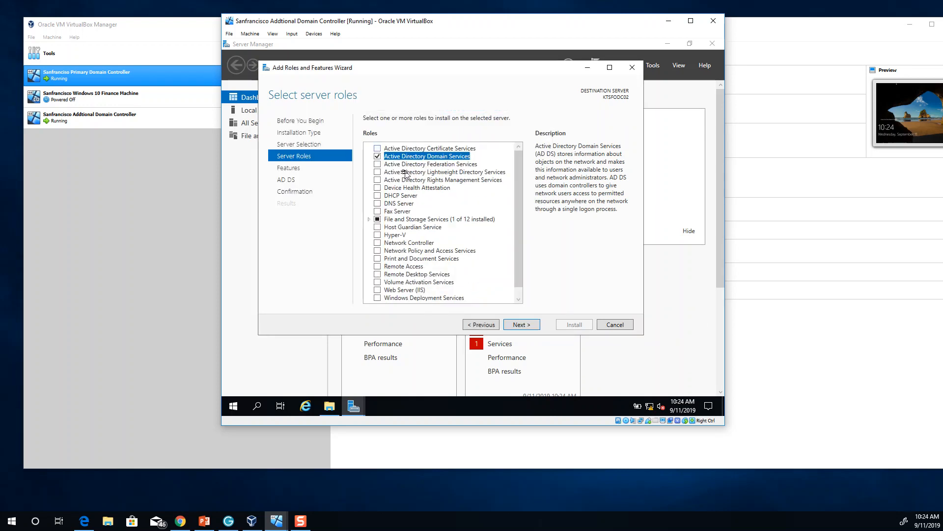
{"action": "left_click", "coordinate": [522, 325]}
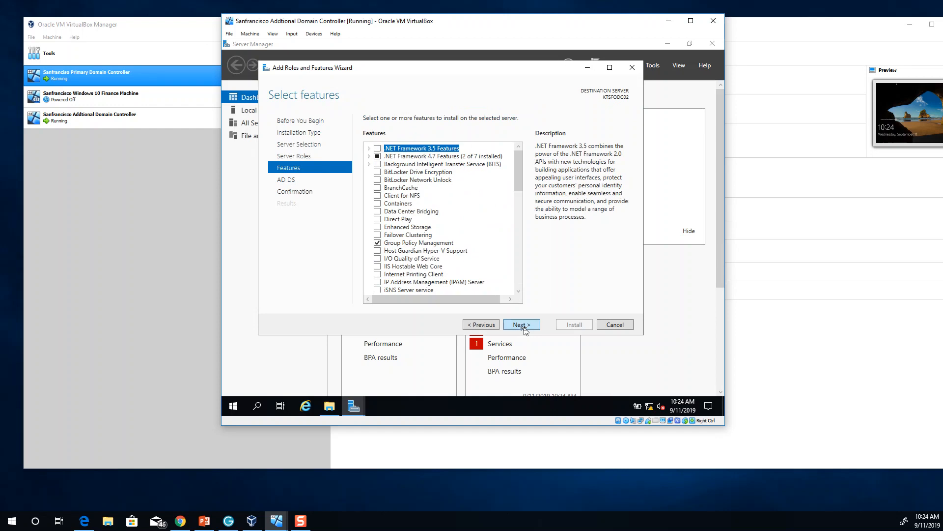
{"action": "left_click", "coordinate": [524, 328]}
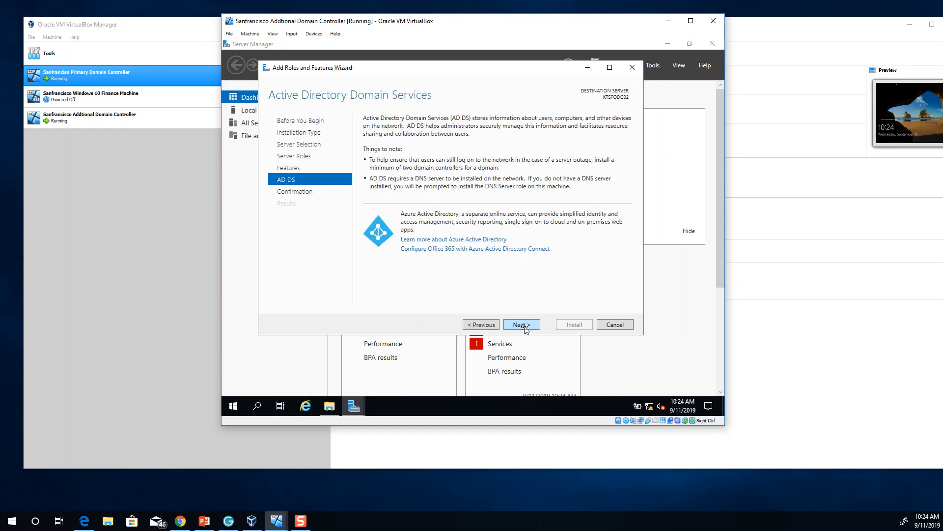
{"action": "left_click", "coordinate": [524, 327]}
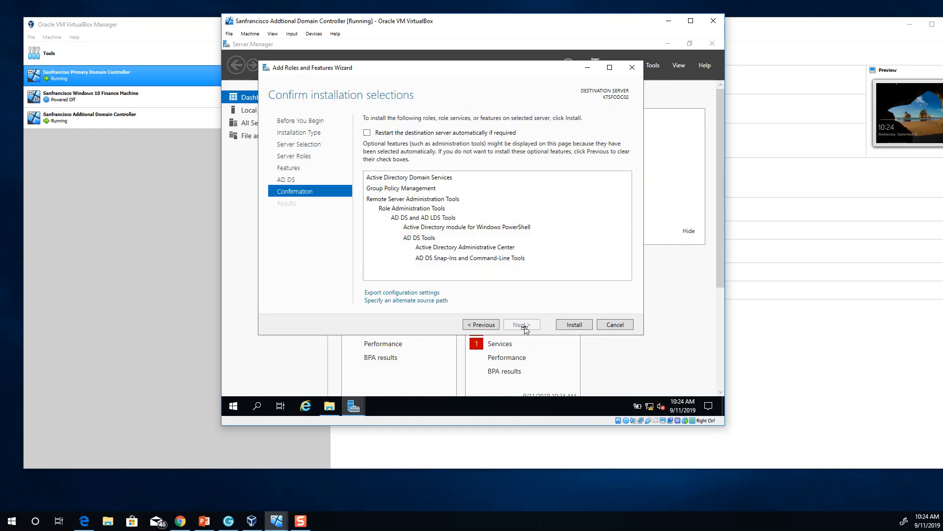
Install AD DS on KTSFODC02, then choose 'Promote this server to a domain controller'
{"action": "left_click", "coordinate": [569, 326]}
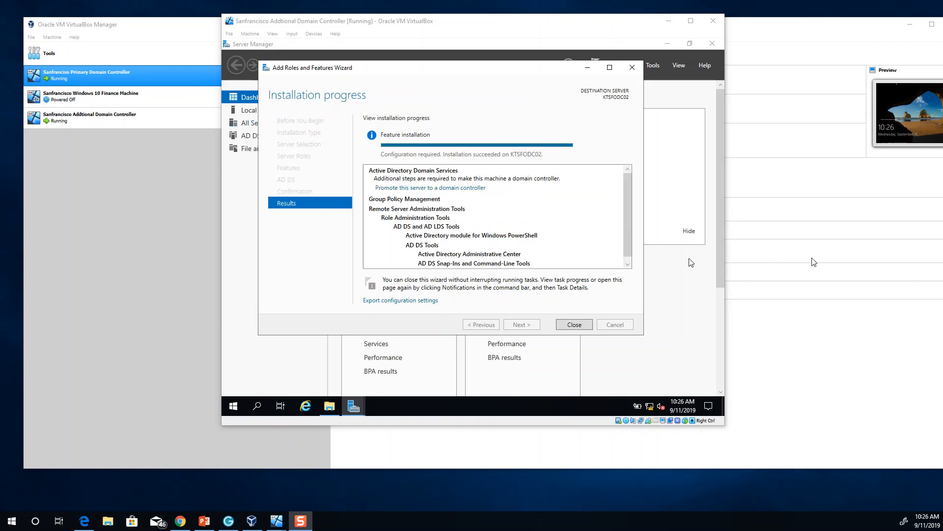
{"action": "left_click", "coordinate": [425, 189]}
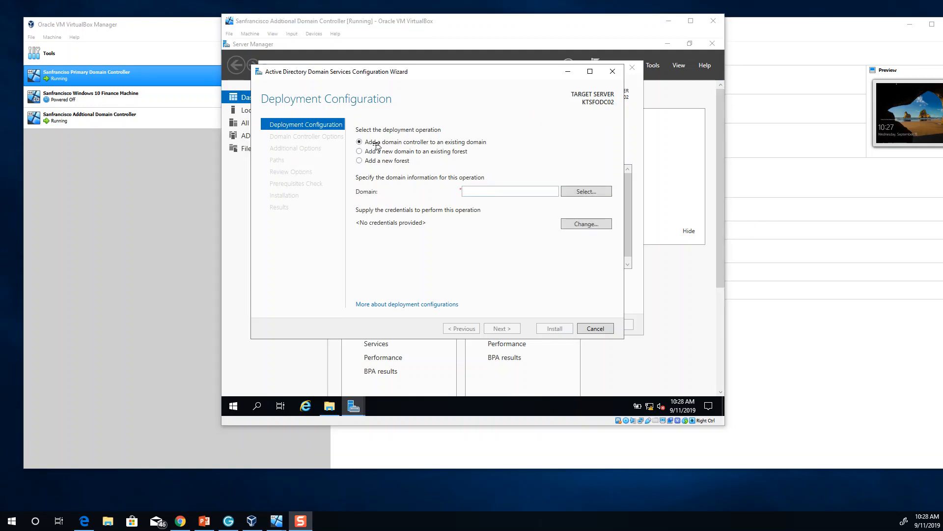
Enter the administrator user name and password to retrieve the forest's domains
{"action": "left_click", "coordinate": [578, 194]}
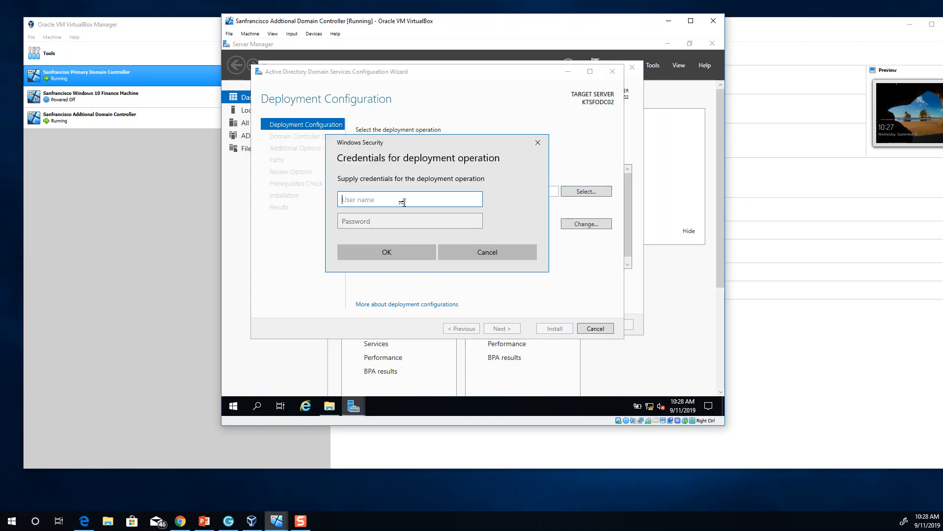
{"action": "type", "text": "administrator"}
{"action": "key", "text": "Tab"}
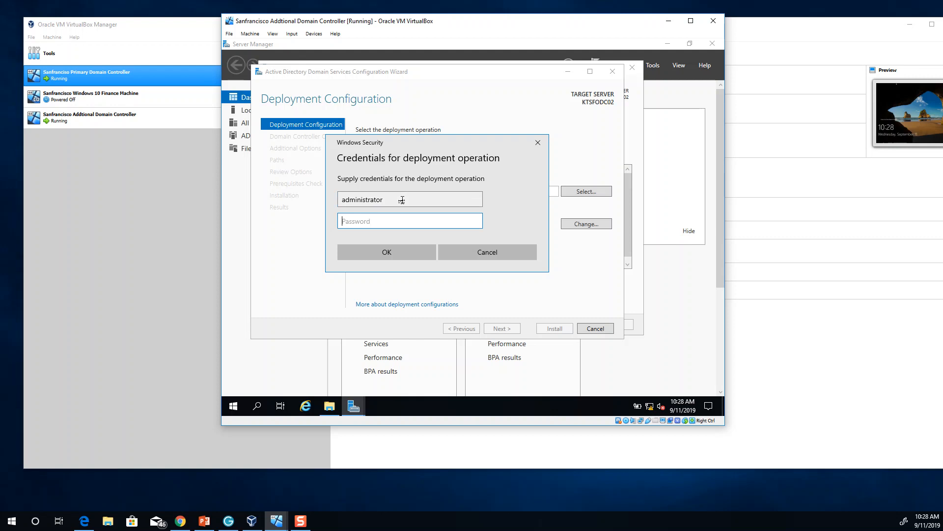
{"action": "type", "text": "*"}
{"action": "key", "text": "BackSpace"}
{"action": "type", "text": "***"}
{"action": "key", "text": "Return"}
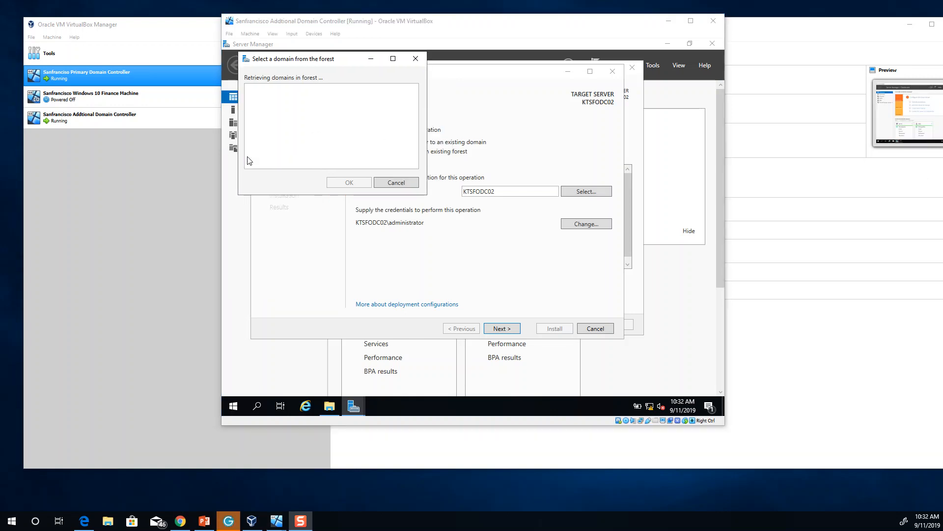
Cancel the domain lookup and set the Domain field to kt.local
{"action": "left_click", "coordinate": [393, 183]}
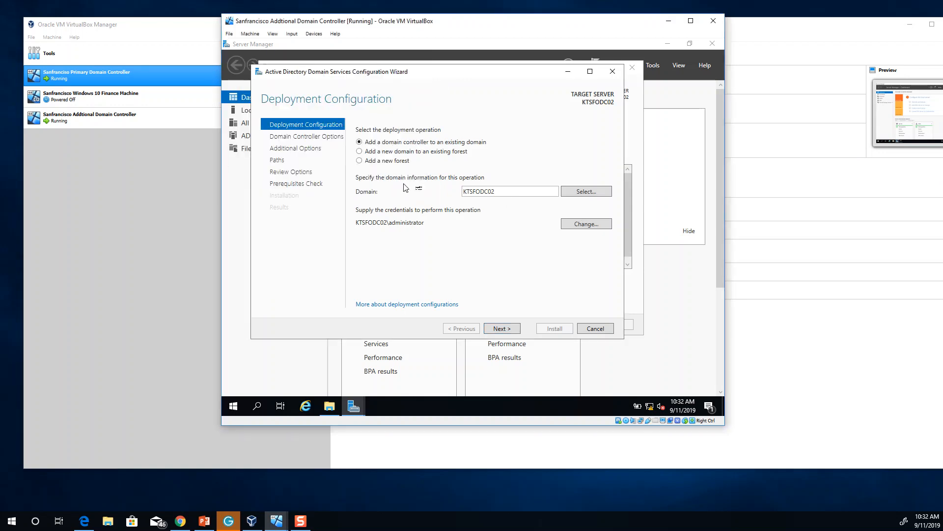
{"action": "left_click_drag", "start_coordinate": [509, 193], "coordinate": [448, 192]}
{"action": "type", "text": "kt.local"}
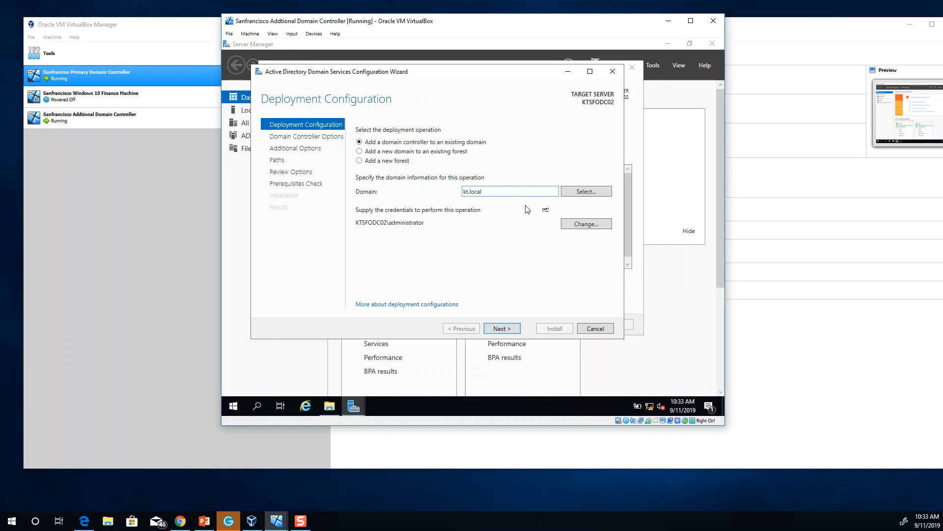
Use kt.local\administrator credentials with its password and continue past Deployment Configuration
{"action": "left_click", "coordinate": [585, 224]}
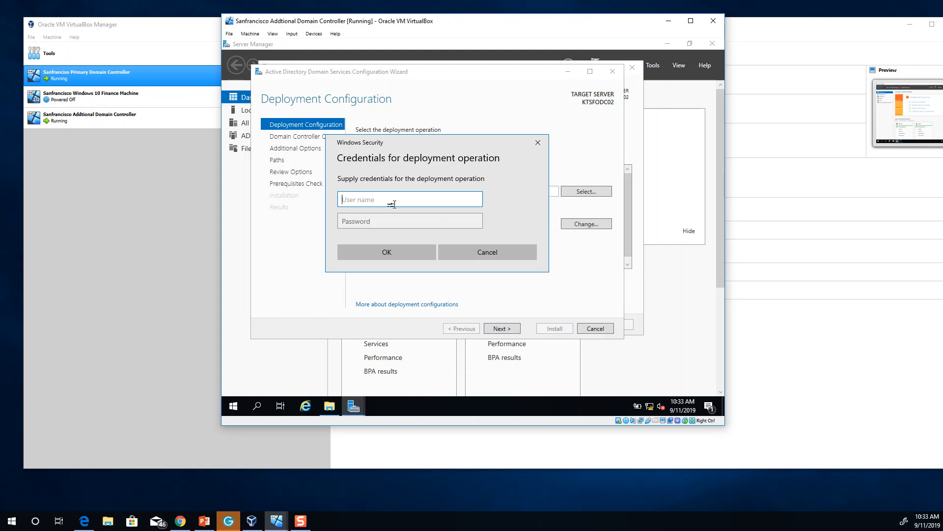
{"action": "type", "text": "kt.local\\administrator"}
{"action": "key", "text": "Tab"}
{"action": "type", "text": "P"}
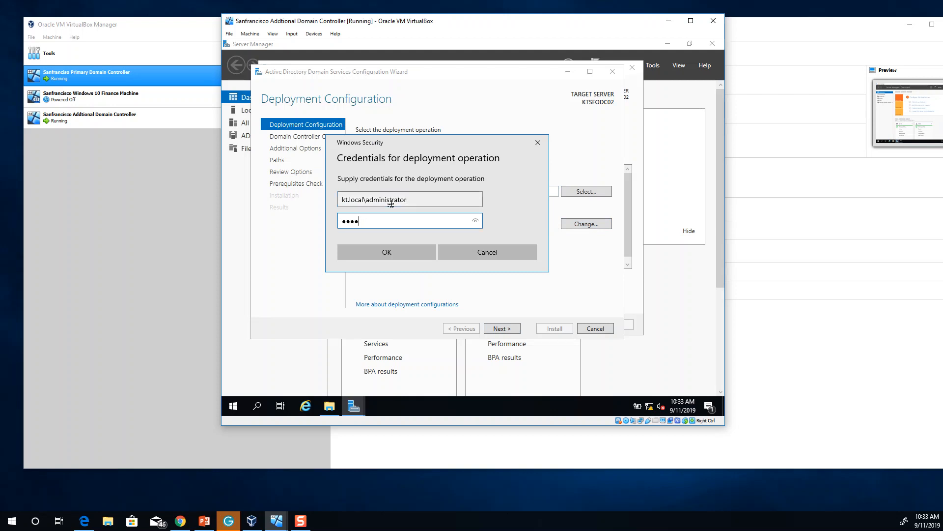
{"action": "left_click", "coordinate": [381, 250]}
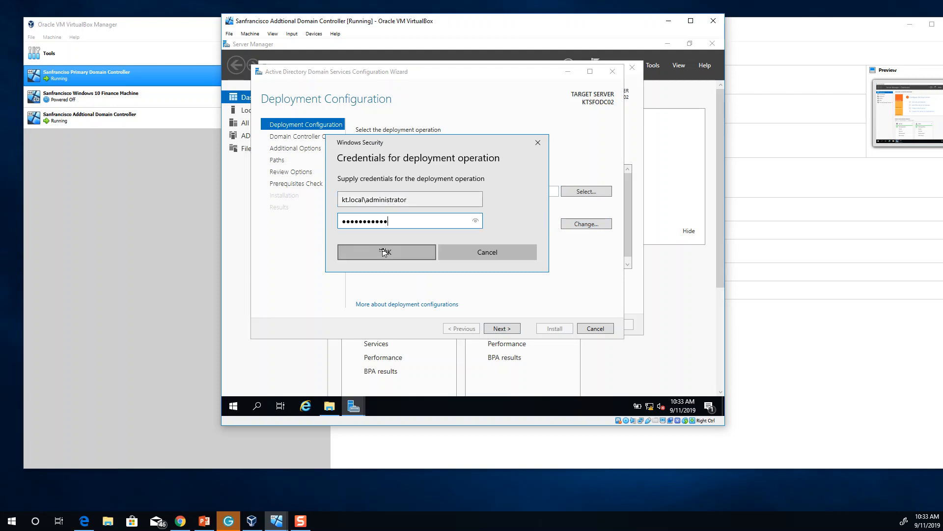
{"action": "left_click", "coordinate": [500, 330]}
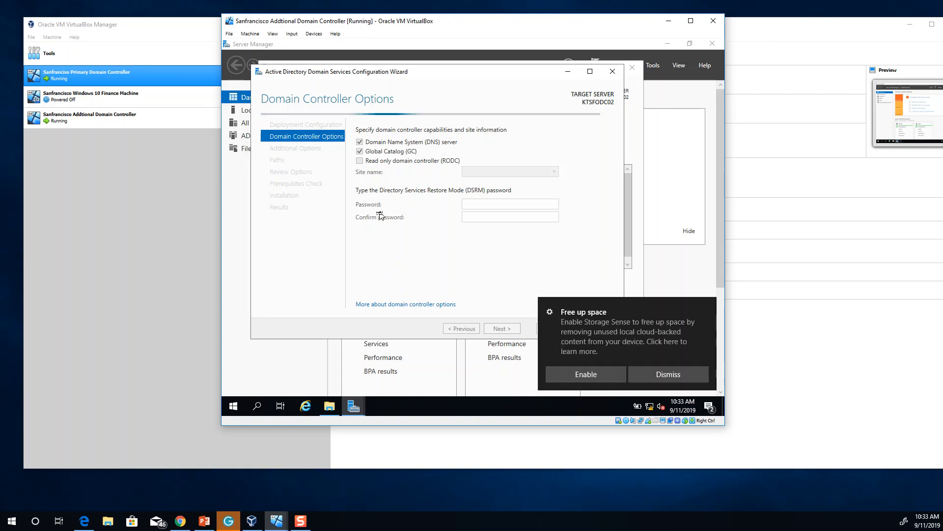
Dismiss the Free up space notification on the Domain Controller Options page
{"action": "left_click", "coordinate": [666, 374]}
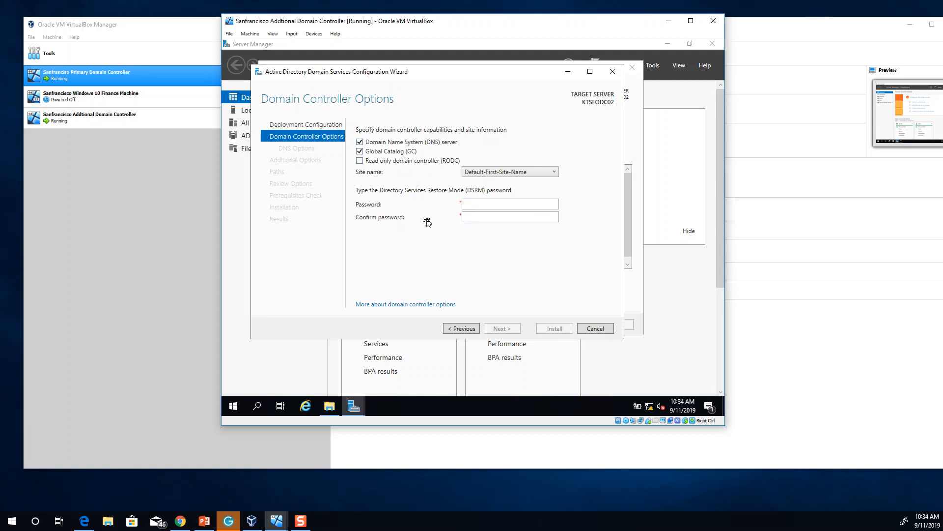
Enter and confirm the DSRM password, keeping Default-First-Site-Name as the site
{"action": "left_click", "coordinate": [474, 202]}
{"action": "key", "text": "Tab"}
{"action": "type", "text": "•••••••••••"}
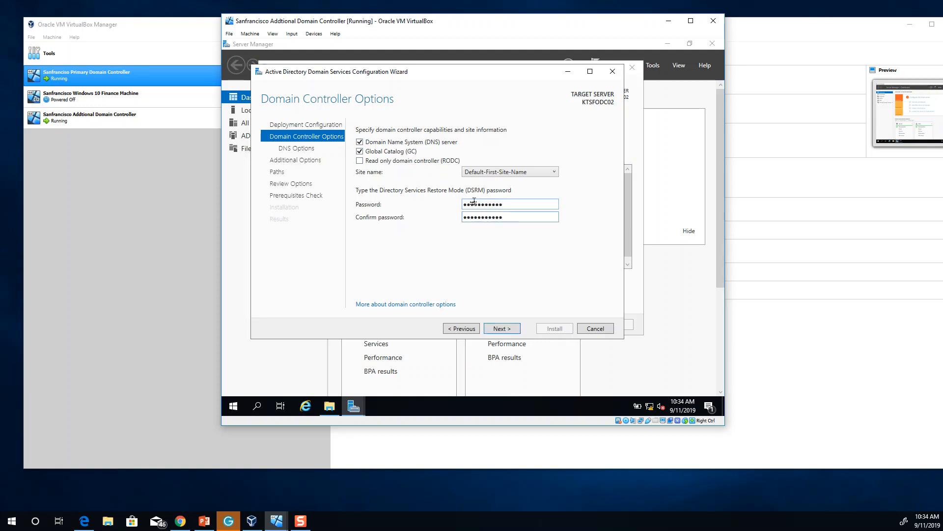
{"action": "left_click", "coordinate": [506, 171]}
{"action": "left_click", "coordinate": [506, 172]}
{"action": "left_click", "coordinate": [470, 173]}
{"action": "left_click", "coordinate": [439, 175]}
Skip DNS delegation and set Replicate from to Any domain controller, continuing to Paths
{"action": "left_click", "coordinate": [508, 330]}
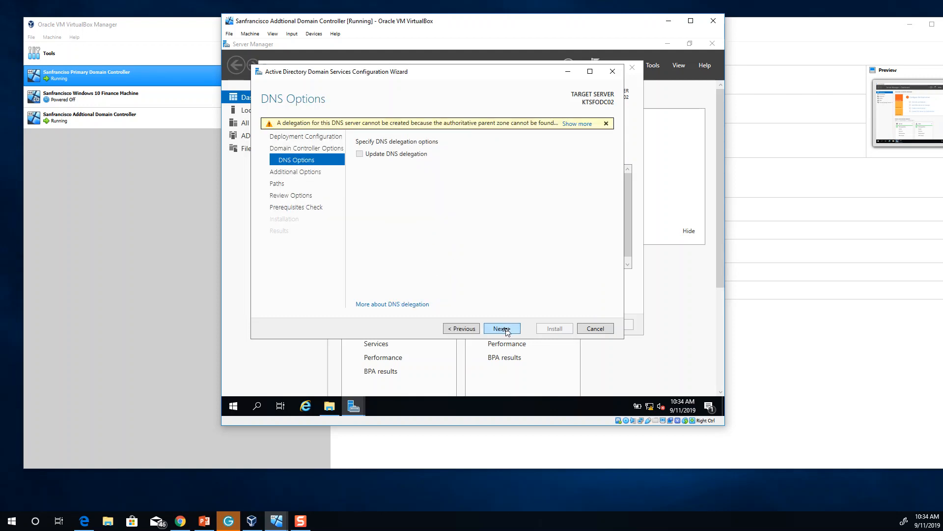
{"action": "left_click", "coordinate": [507, 330]}
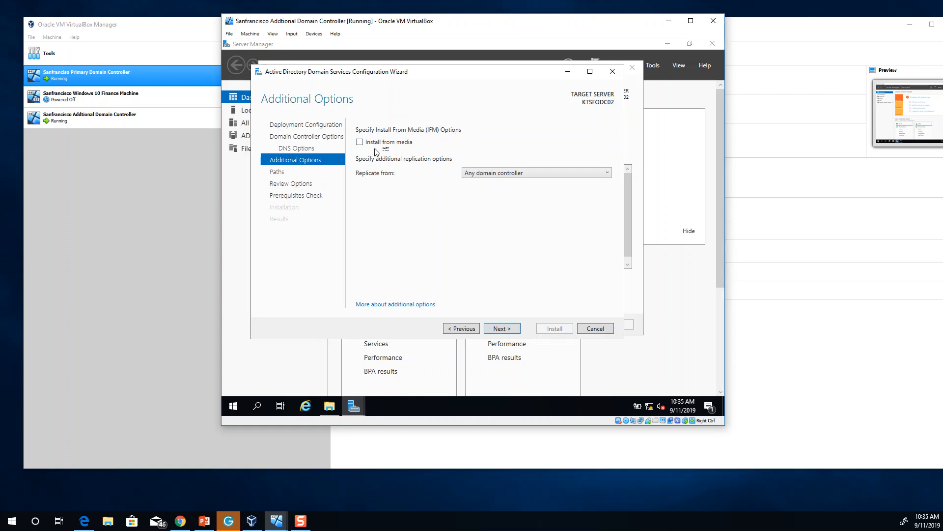
{"action": "left_click", "coordinate": [488, 174]}
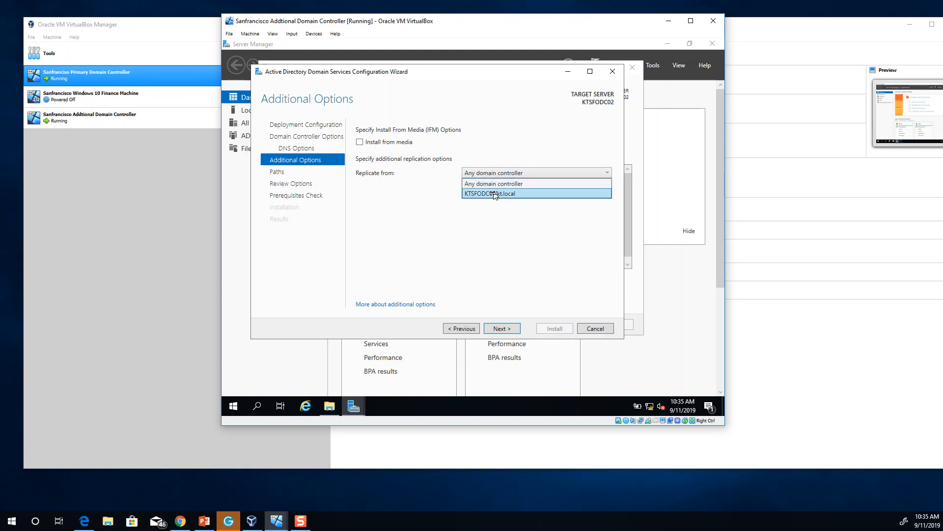
{"action": "left_click", "coordinate": [486, 196]}
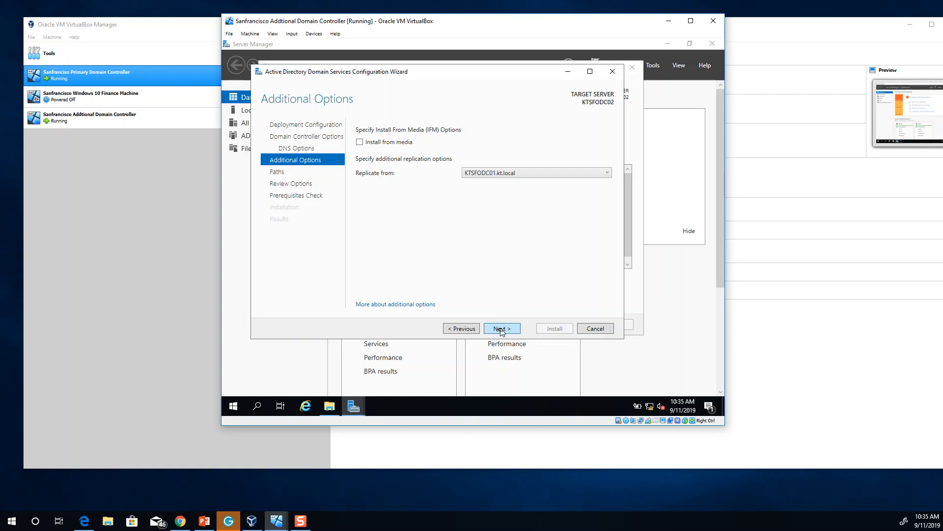
{"action": "left_click", "coordinate": [499, 174]}
{"action": "left_click", "coordinate": [489, 184]}
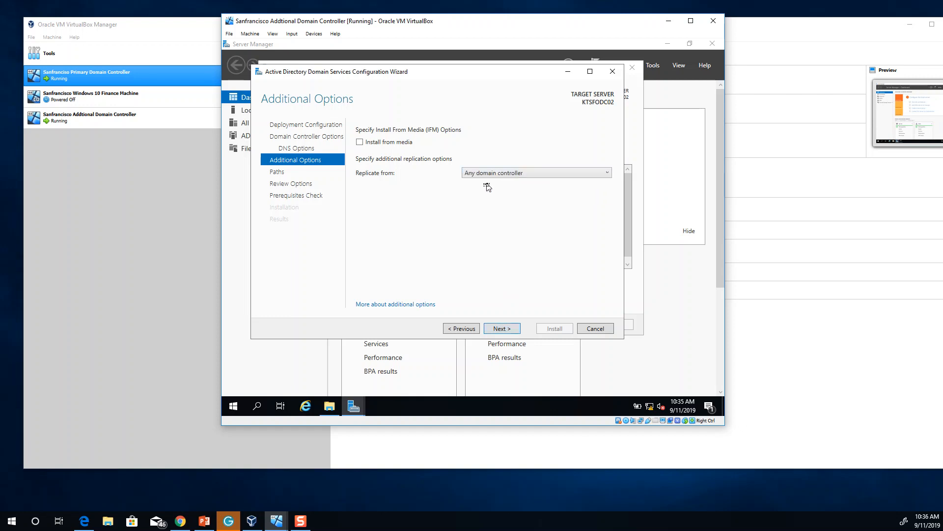
{"action": "left_click", "coordinate": [502, 329]}
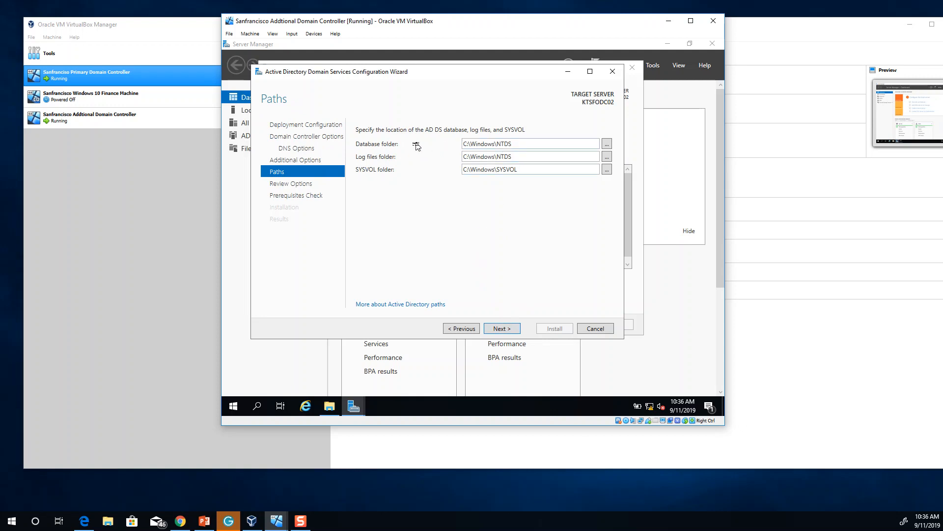
Set the database folder to C:\Windows\NTDS\DB and logs to an NTDS subfolder, then run prerequisites
{"action": "left_click", "coordinate": [518, 143]}
{"action": "left_click", "coordinate": [519, 144]}
{"action": "left_click", "coordinate": [531, 156]}
{"action": "left_click", "coordinate": [531, 157]}
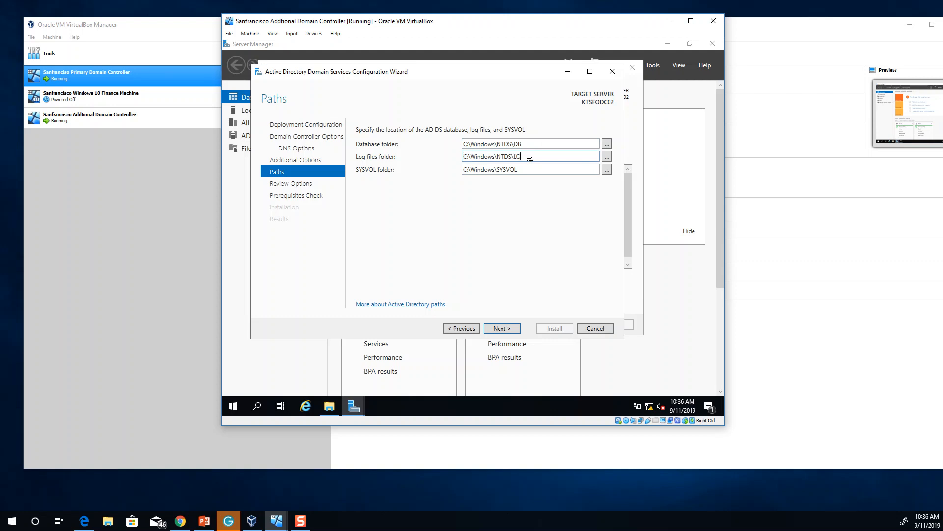
{"action": "left_click", "coordinate": [502, 328]}
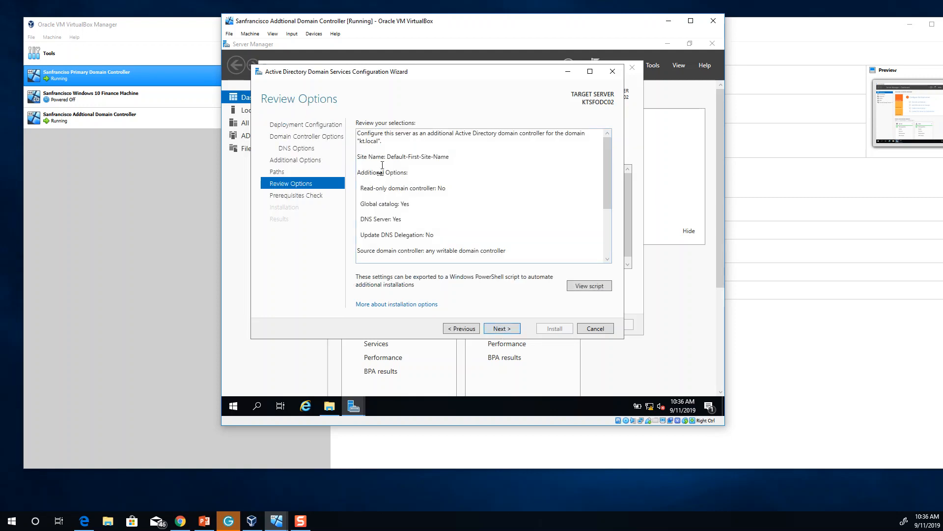
{"action": "left_click", "coordinate": [500, 330]}
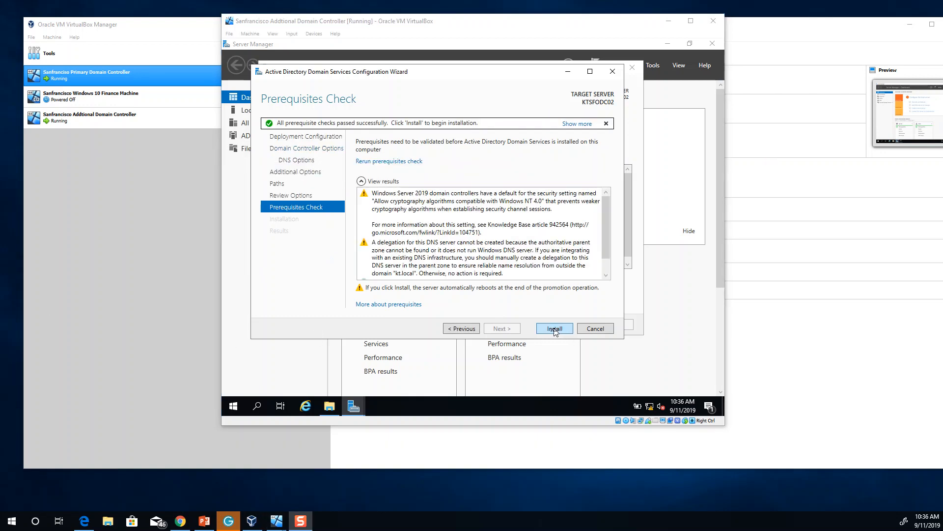
Install AD DS to make KTSFODC02 a kt.local domain controller and close the sign-out notice
{"action": "left_click", "coordinate": [555, 329]}
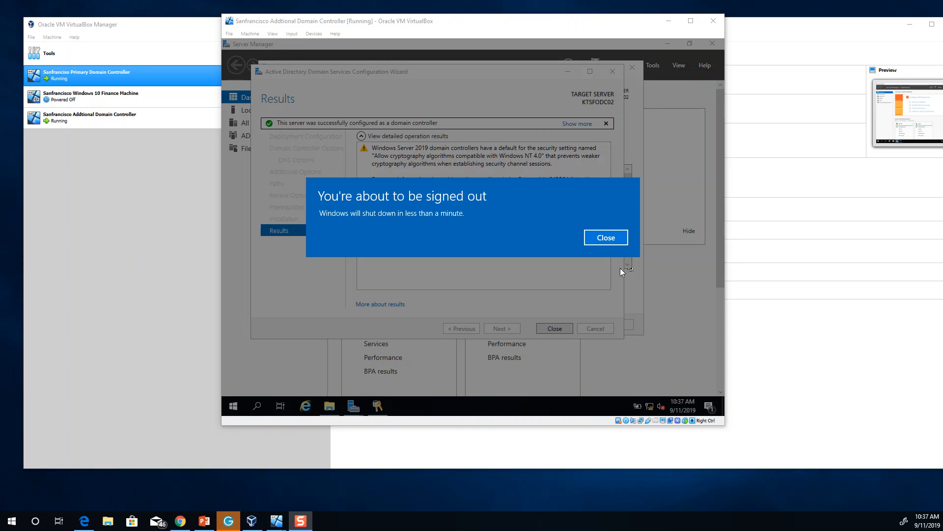
{"action": "left_click", "coordinate": [607, 240]}
{"action": "left_click", "coordinate": [606, 238]}
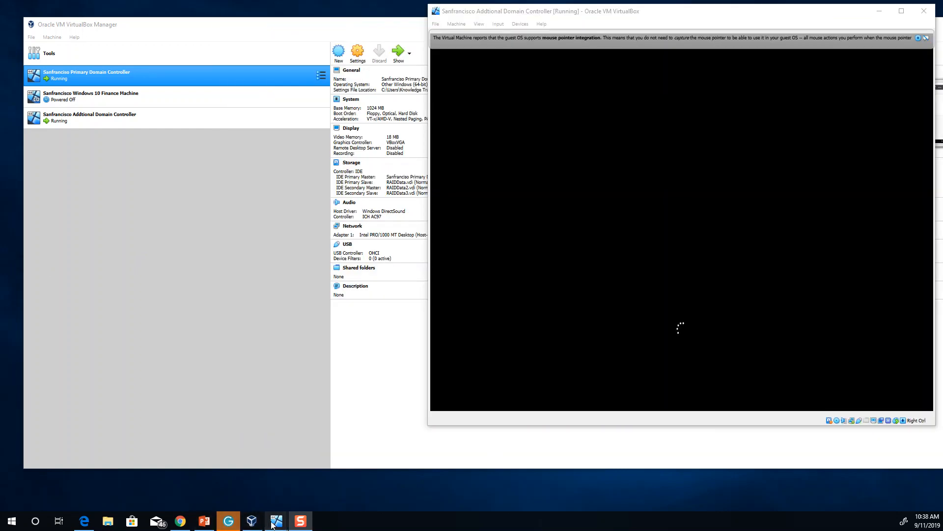
Move the primary DC window to the left and run dsa.msc from its Start menu
{"action": "mouse_move", "coordinate": [274, 525]}
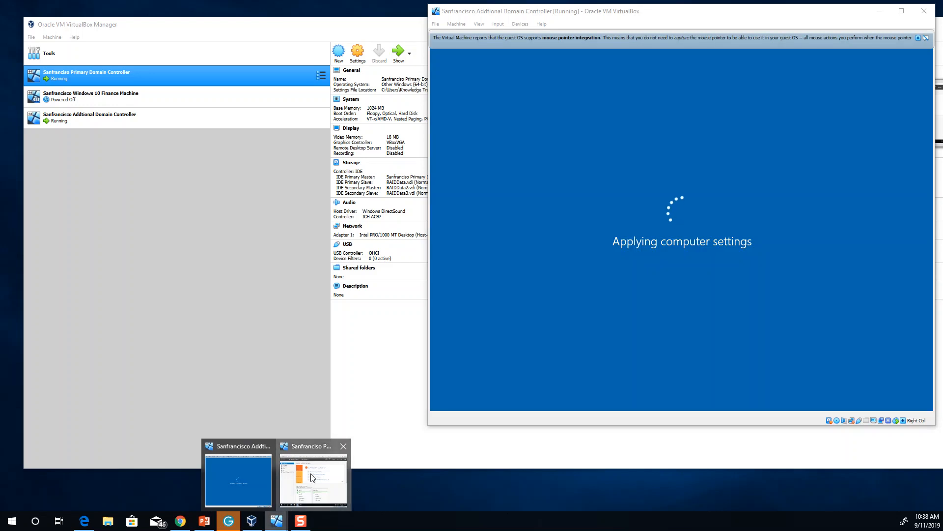
{"action": "left_click", "coordinate": [311, 484]}
{"action": "left_click_drag", "start_coordinate": [295, 23], "coordinate": [173, 24]}
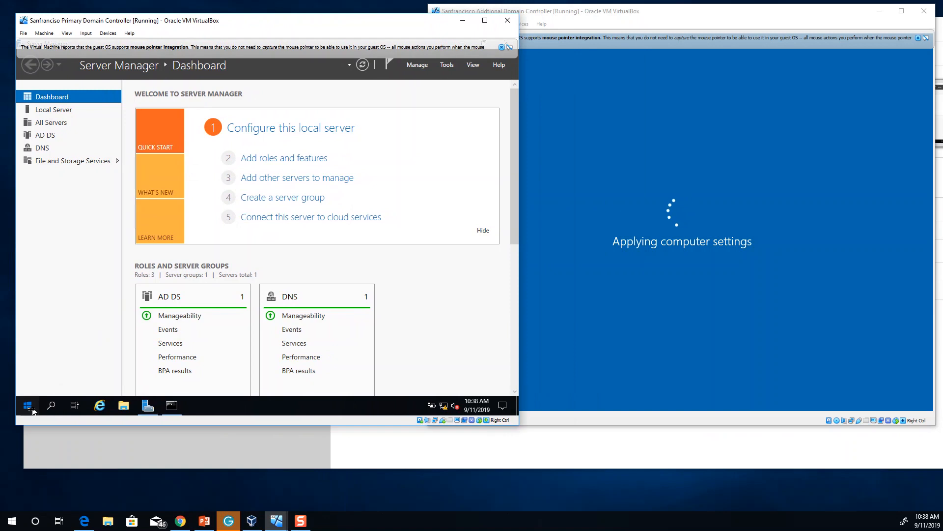
{"action": "left_click", "coordinate": [29, 408]}
{"action": "type", "text": "dsa.msc"}
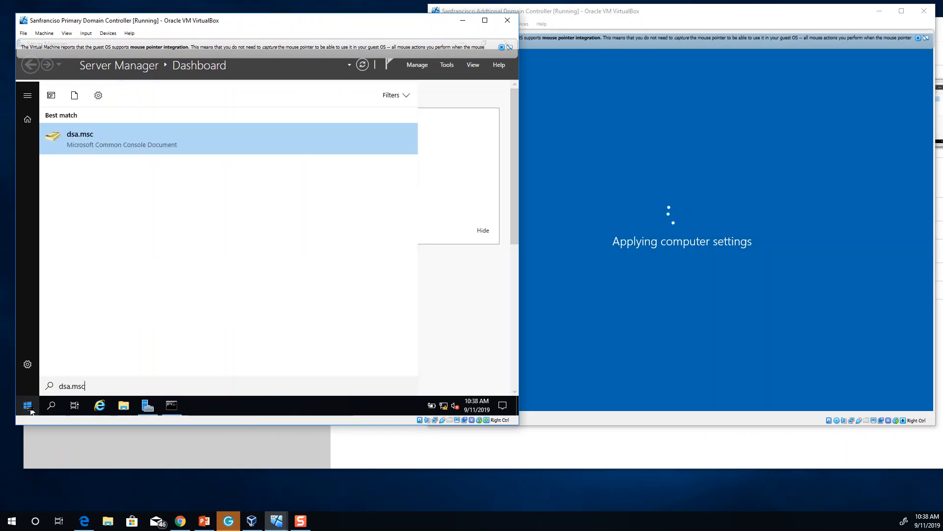
{"action": "left_click", "coordinate": [154, 140]}
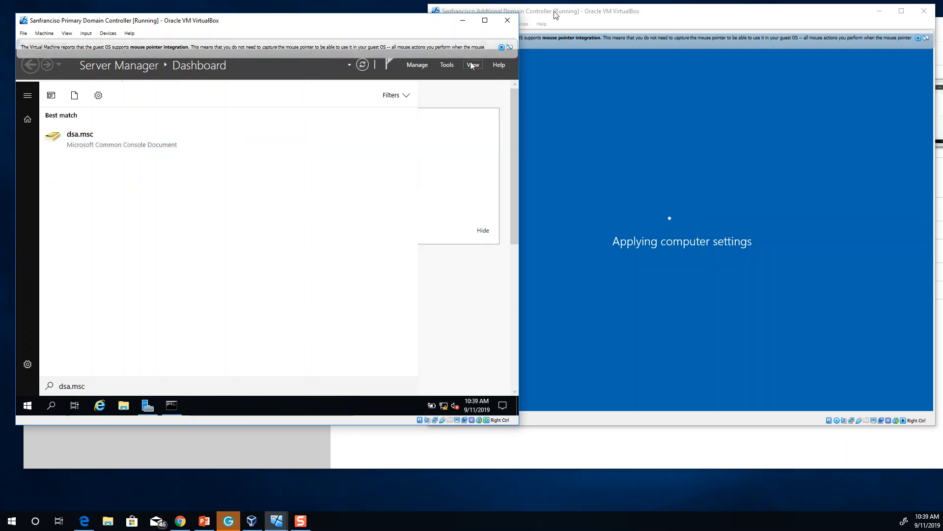
Check the additional DC's restart, then start Active Directory Users and Computers from Windows Administrative Tools on the primary
{"action": "left_click", "coordinate": [604, 15]}
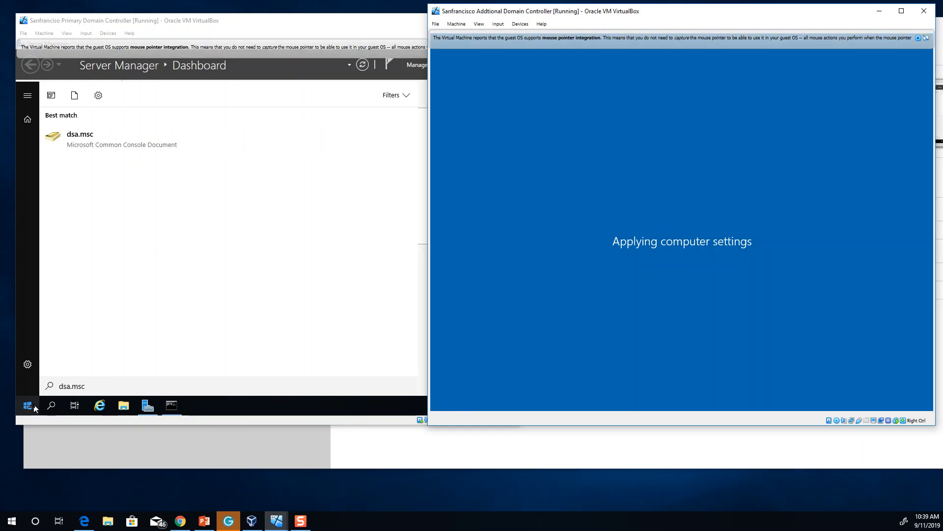
{"action": "left_click", "coordinate": [27, 406]}
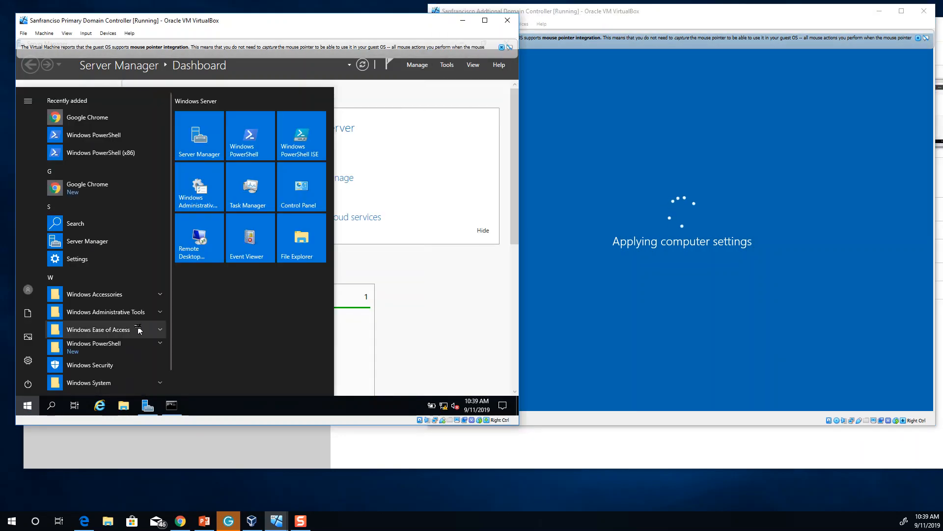
{"action": "left_click", "coordinate": [130, 314]}
{"action": "scroll", "coordinate": [132, 356], "scroll_direction": "down", "scroll_amount": 2}
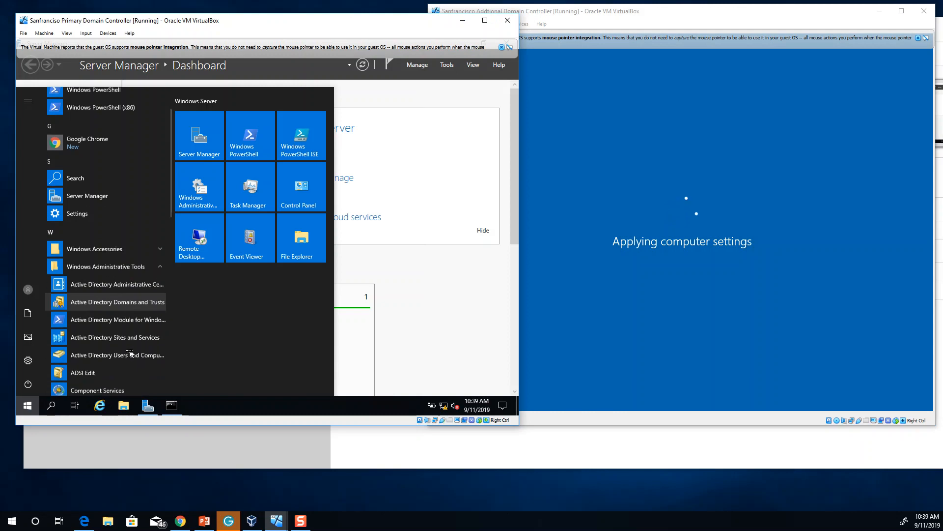
{"action": "left_click", "coordinate": [133, 354]}
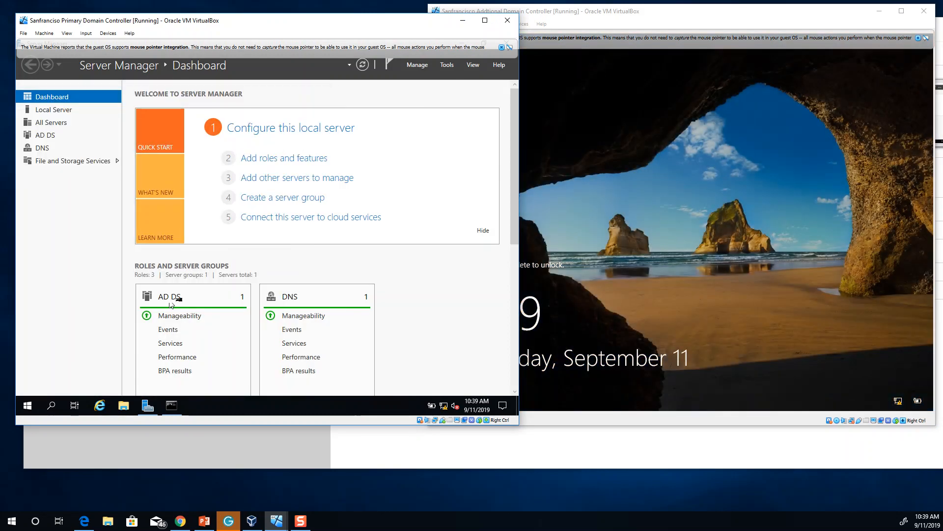
Send Ctrl-Alt-Del to the additional DC VM and sign in with the domain administrator password
{"action": "left_click", "coordinate": [618, 55]}
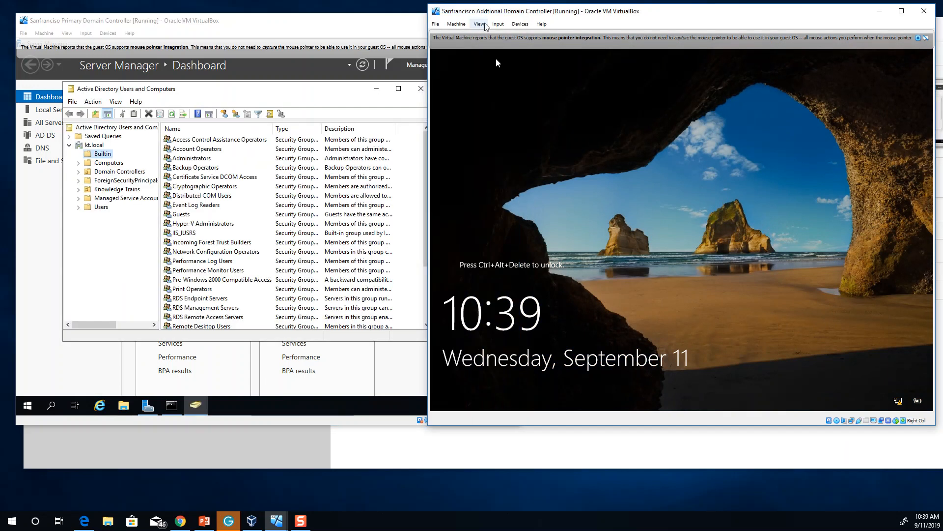
{"action": "left_click", "coordinate": [498, 24]}
{"action": "mouse_move", "coordinate": [511, 34]}
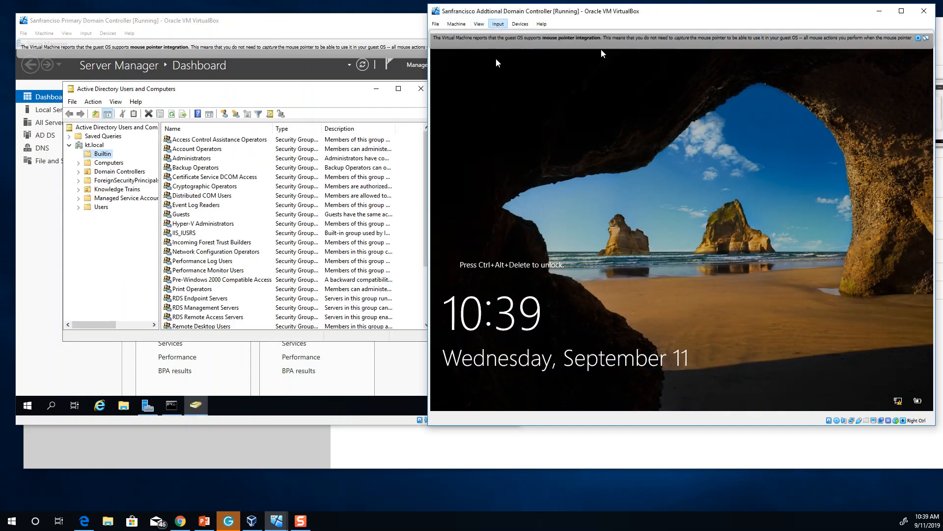
{"action": "left_click", "coordinate": [602, 50]}
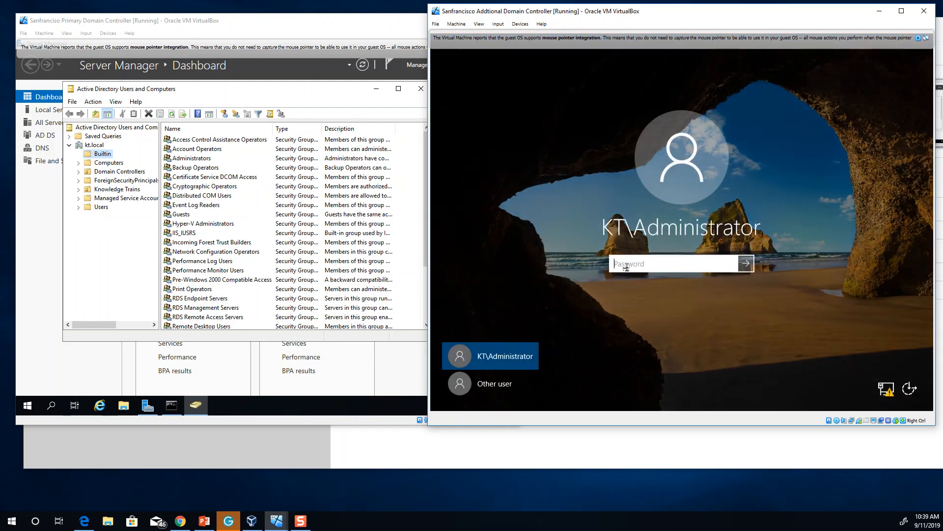
{"action": "type", "text": "P"}
{"action": "key", "text": "Return"}
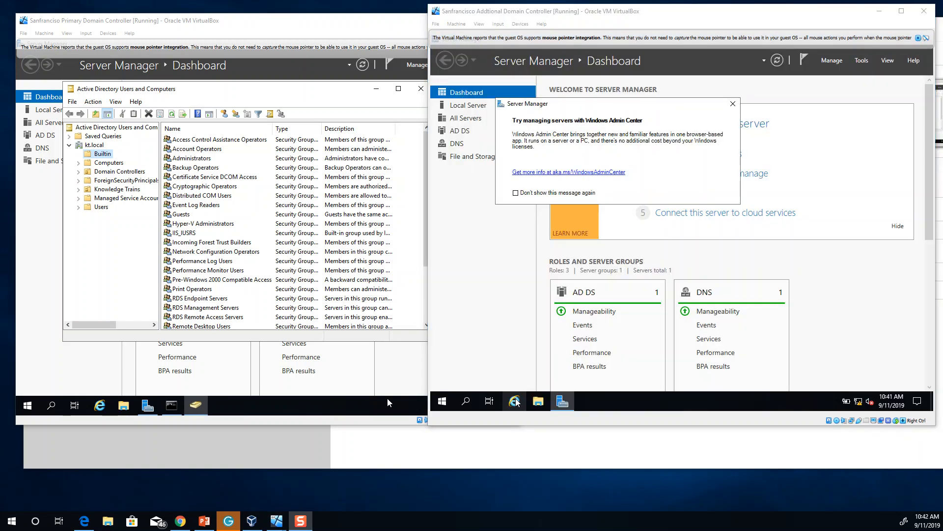
On the primary DC, start a new user in the kt.local Users container
{"action": "left_click", "coordinate": [102, 256]}
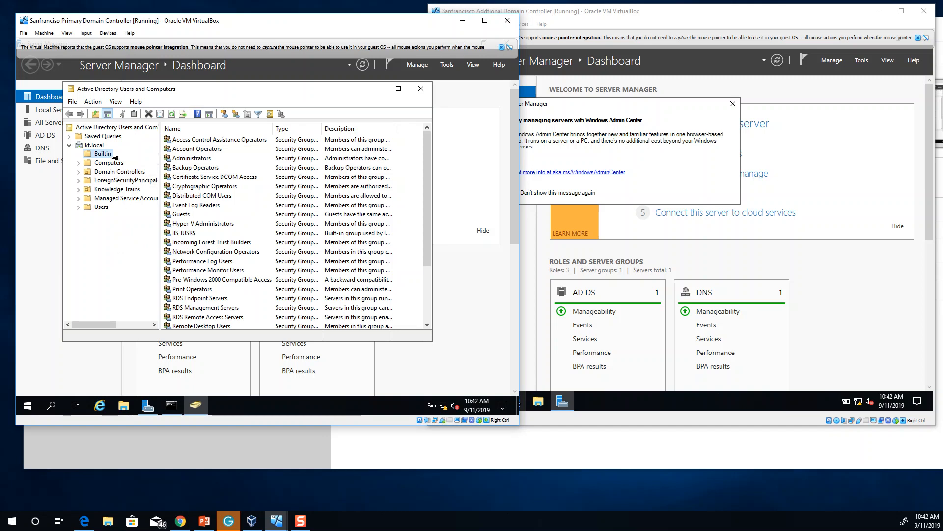
{"action": "left_click", "coordinate": [101, 207]}
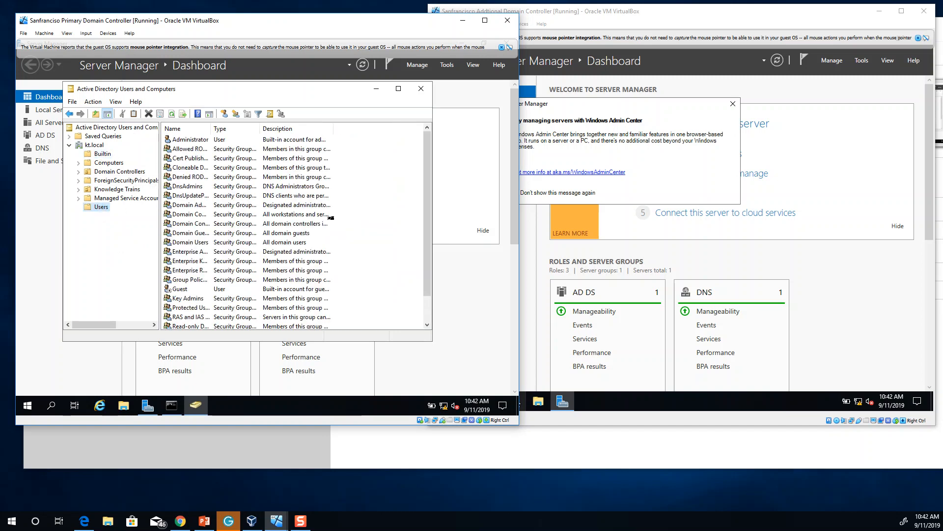
{"action": "right_click", "coordinate": [400, 212]}
{"action": "mouse_move", "coordinate": [425, 241]}
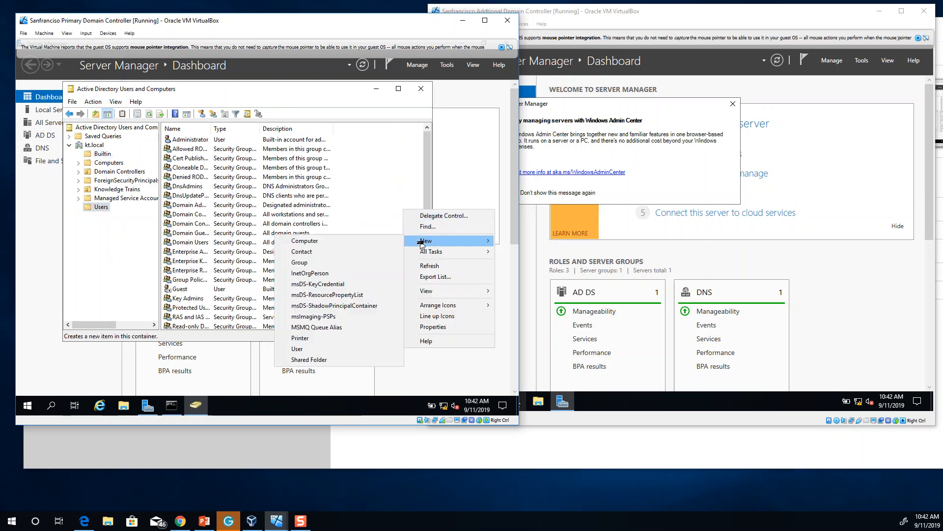
{"action": "left_click", "coordinate": [301, 348]}
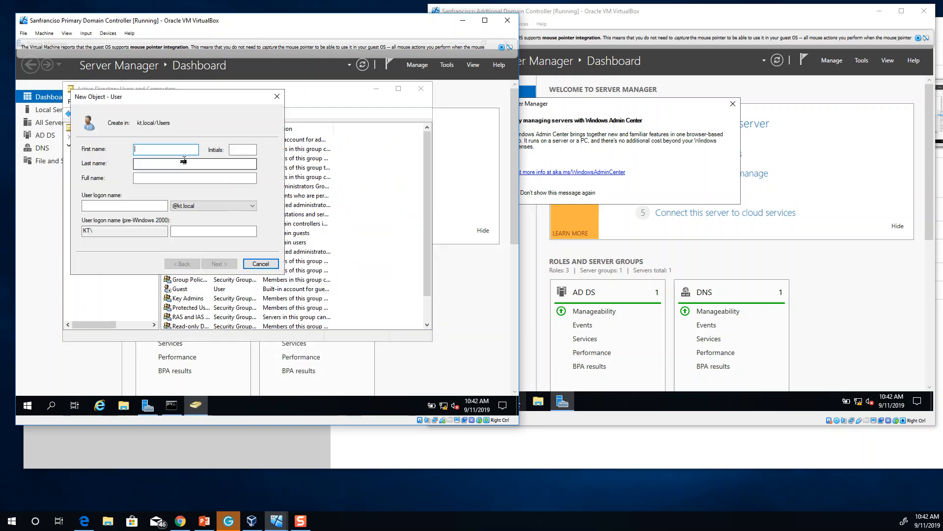
Create the user with logon name 'test', set and confirm its password, and finish
{"action": "type", "text": "tet"}
{"action": "left_click", "coordinate": [86, 205]}
{"action": "type", "text": "test"}
{"action": "left_click", "coordinate": [219, 265]}
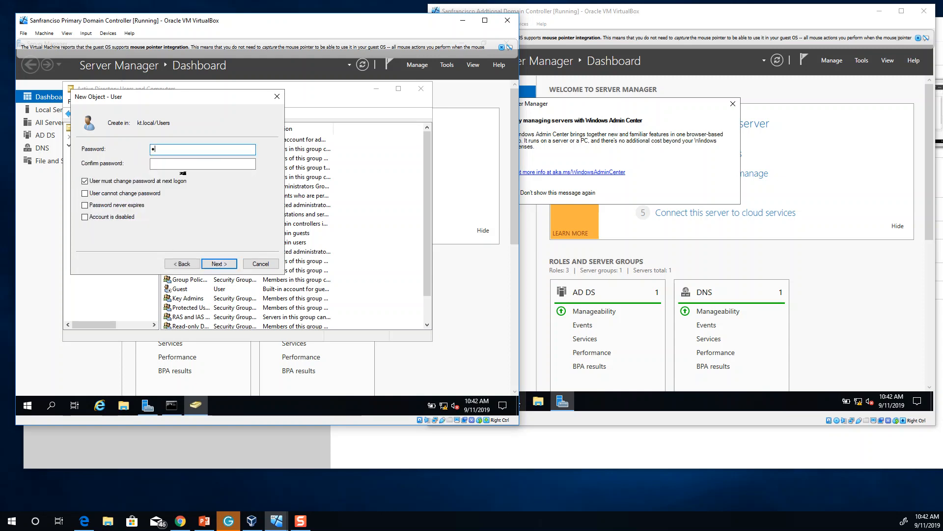
{"action": "type", "text": "•••••••••••"}
{"action": "key", "text": "Tab"}
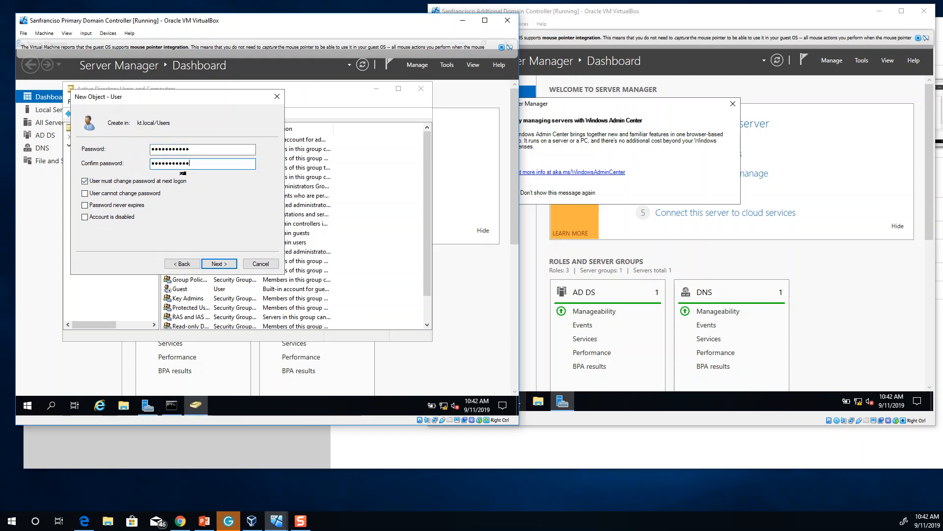
{"action": "left_click", "coordinate": [223, 265]}
{"action": "left_click", "coordinate": [223, 265]}
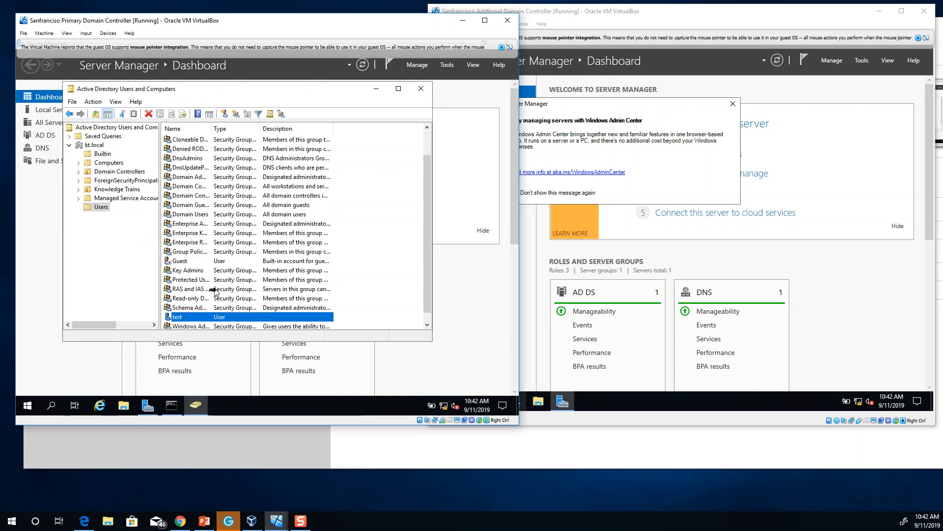
{"action": "left_click", "coordinate": [652, 15]}
Start Active Directory Users and Computers on the additional DC and expand Knowledge Trains on the primary DC
{"action": "left_click", "coordinate": [443, 401]}
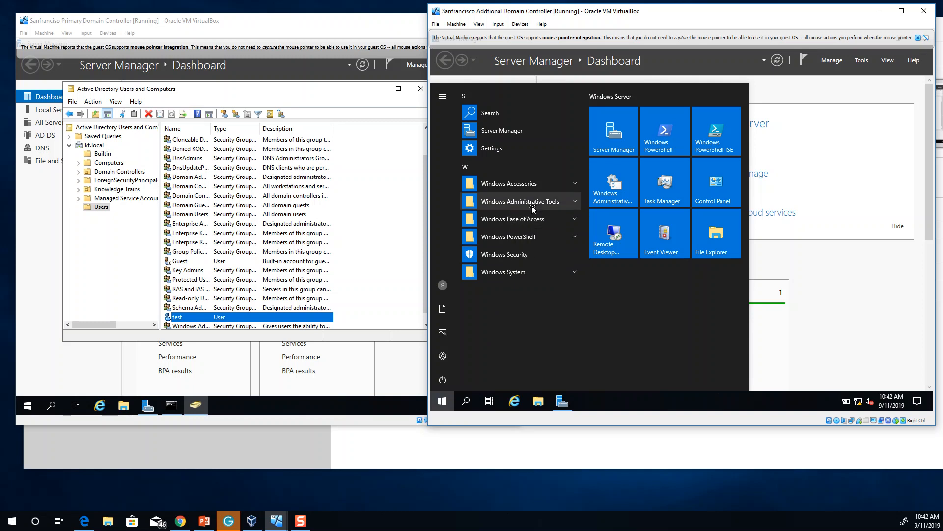
{"action": "left_click", "coordinate": [534, 203]}
{"action": "scroll", "coordinate": [524, 322], "scroll_direction": "down", "scroll_amount": 5}
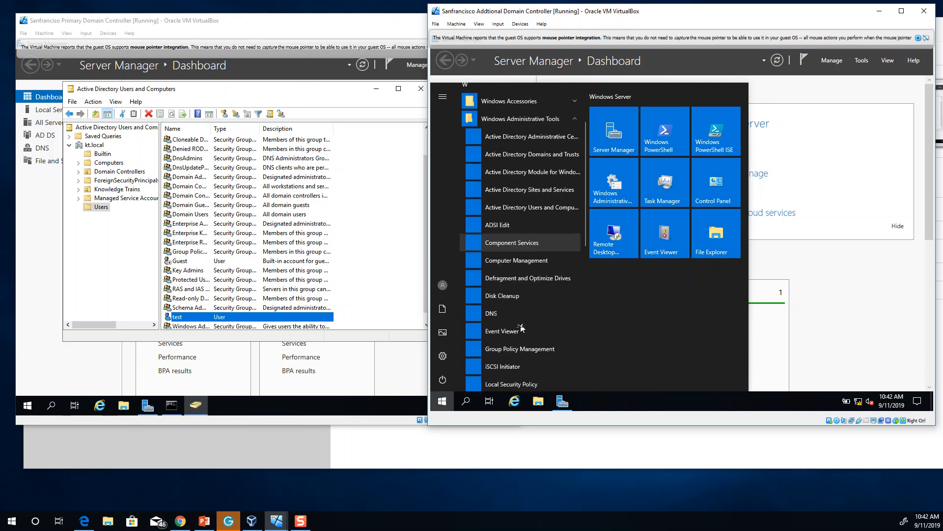
{"action": "scroll", "coordinate": [525, 241], "scroll_direction": "up", "scroll_amount": 3}
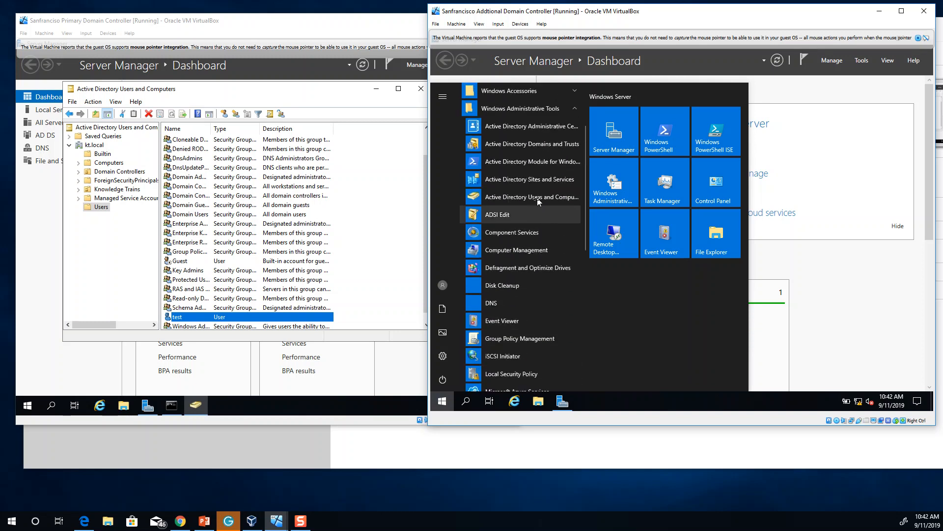
{"action": "left_click", "coordinate": [539, 199]}
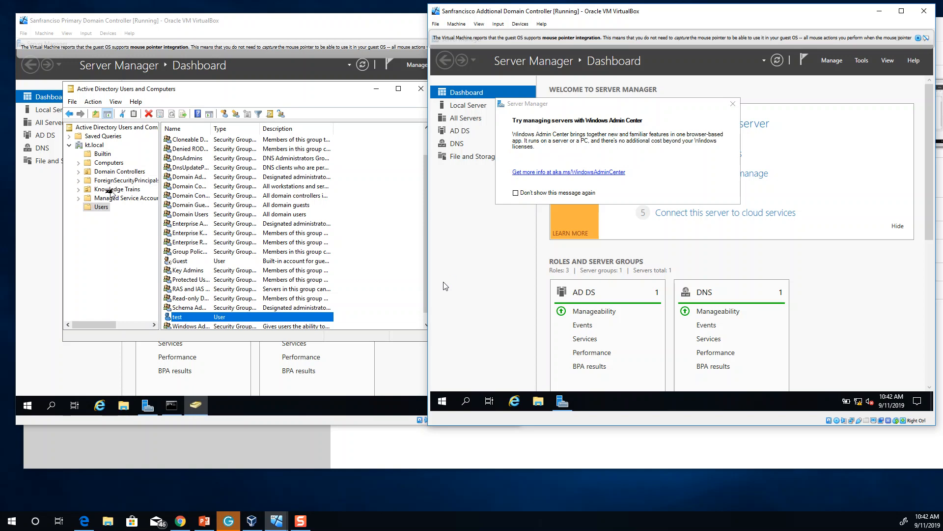
{"action": "left_click", "coordinate": [78, 189]}
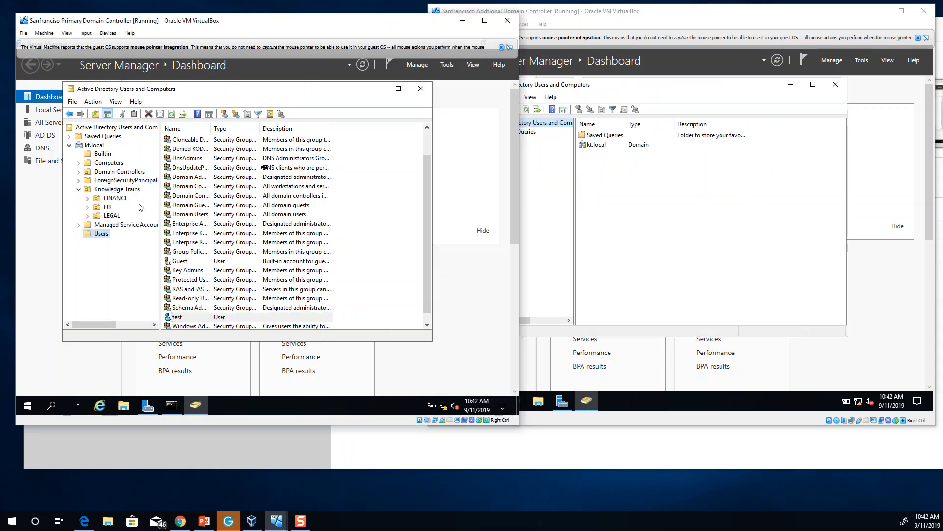
On the additional DC, expand kt.local and Knowledge Trains, view LEGAL, then open Users and jump to 'test'
{"action": "left_click", "coordinate": [578, 198]}
{"action": "left_click", "coordinate": [485, 141]}
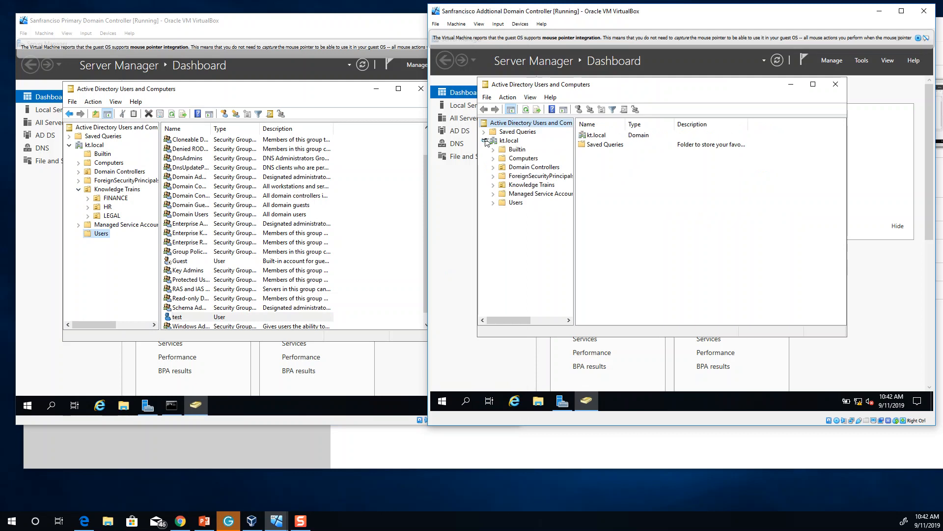
{"action": "double_click", "coordinate": [524, 185]}
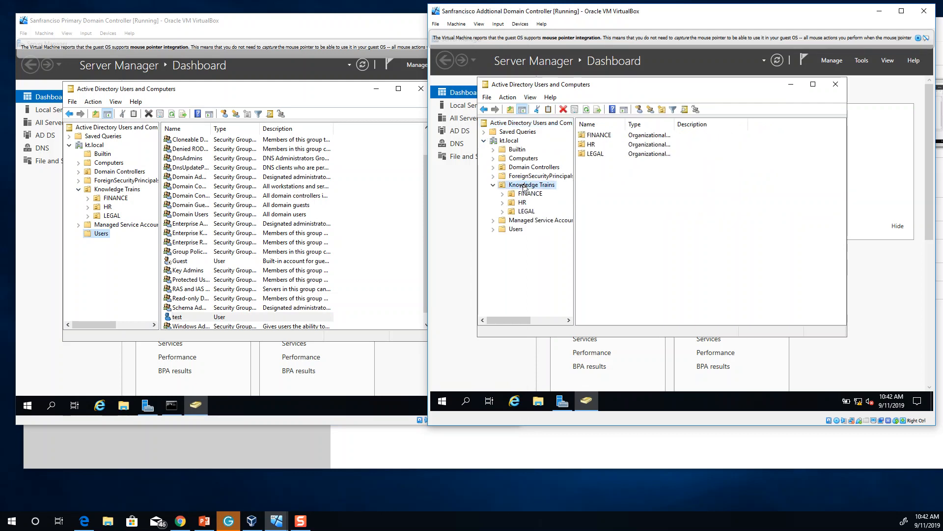
{"action": "left_click", "coordinate": [522, 212]}
{"action": "left_click", "coordinate": [514, 230]}
{"action": "left_click", "coordinate": [610, 266]}
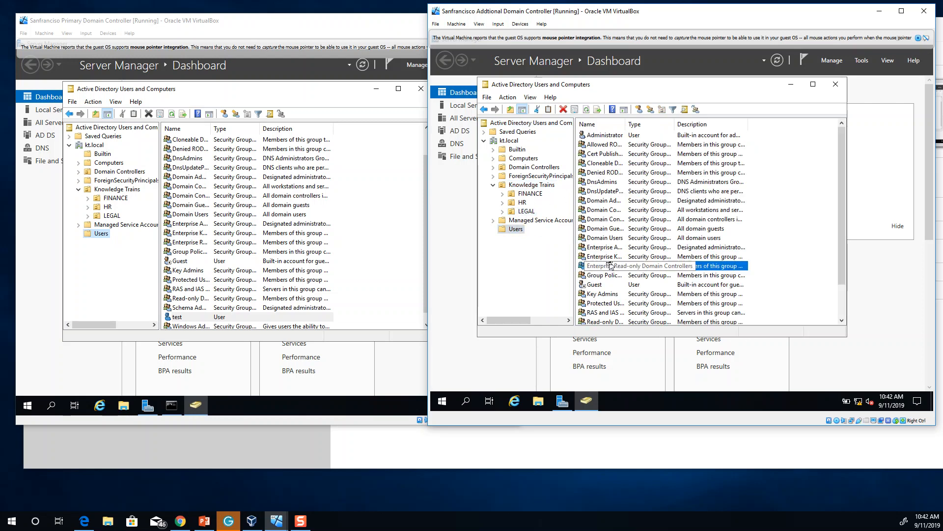
{"action": "key", "text": "t"}
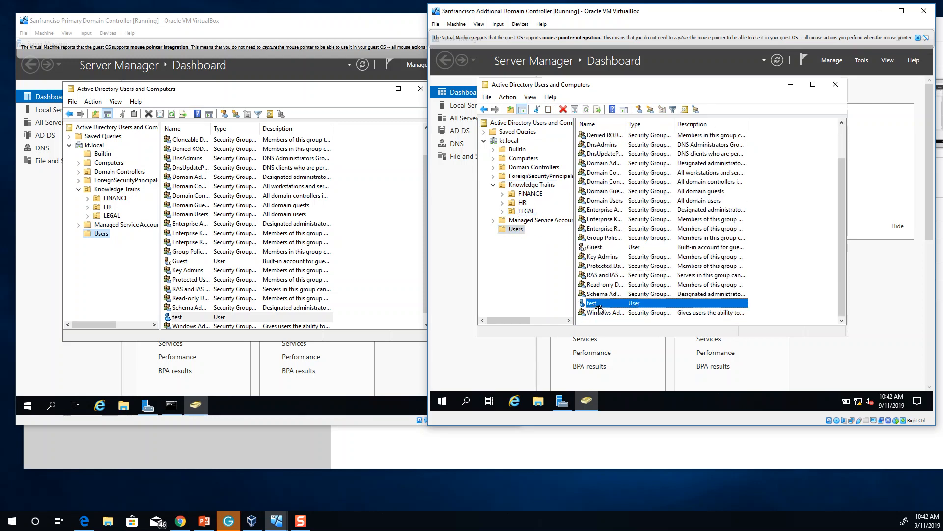